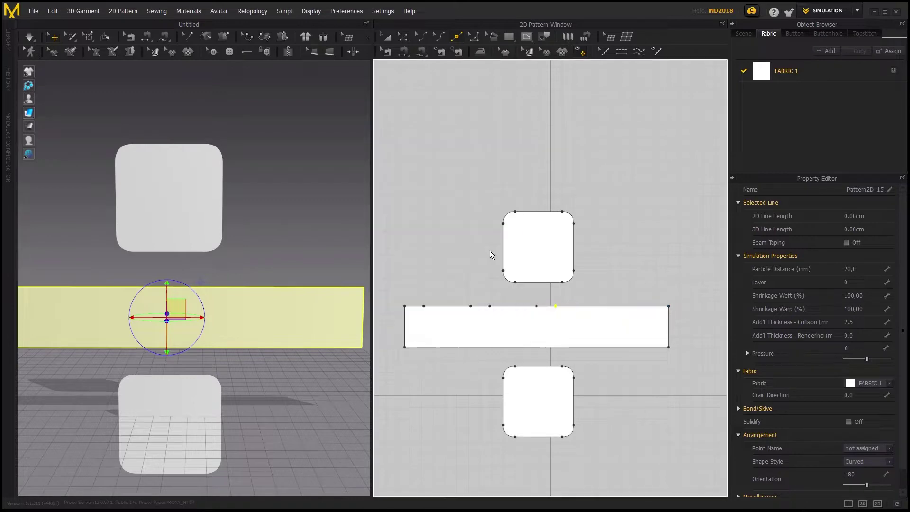
- Add two more points along the upper edge of the long rectangular pattern between the two rounded squares
right_click(601, 306)
key("Return")
right_click(616, 306)
key("Return")
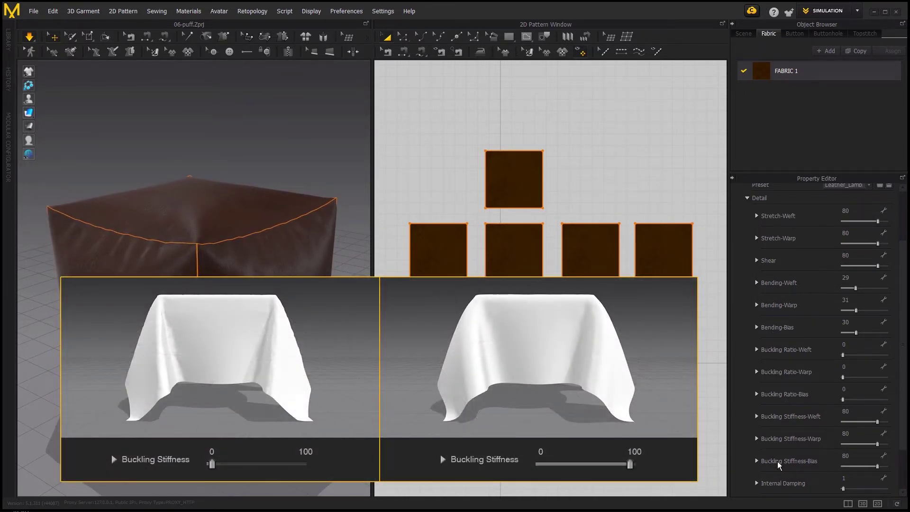
scroll(779, 462, "down", 3)
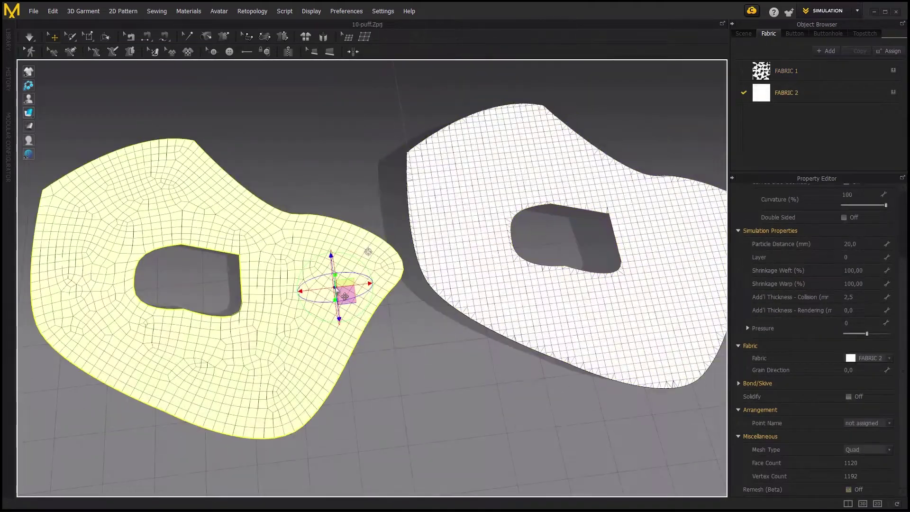
key("Escape")
scroll(333, 333, "up", 5)
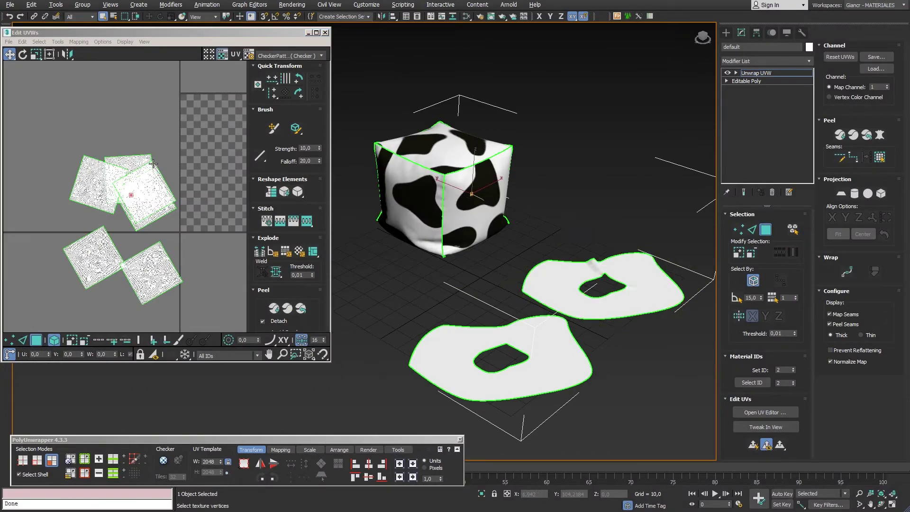
left_click(152, 165)
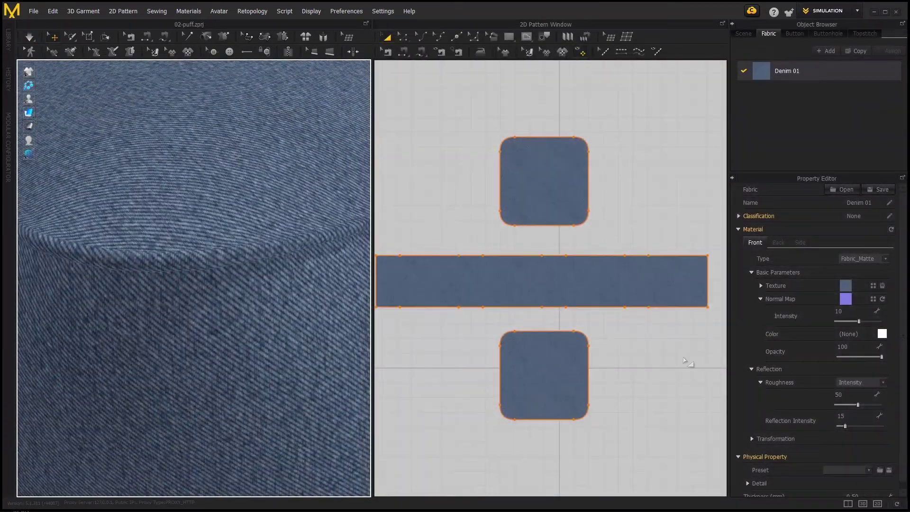
- Remove the texture from the Denim 01 fabric and increase its normal map intensity
left_click(881, 285)
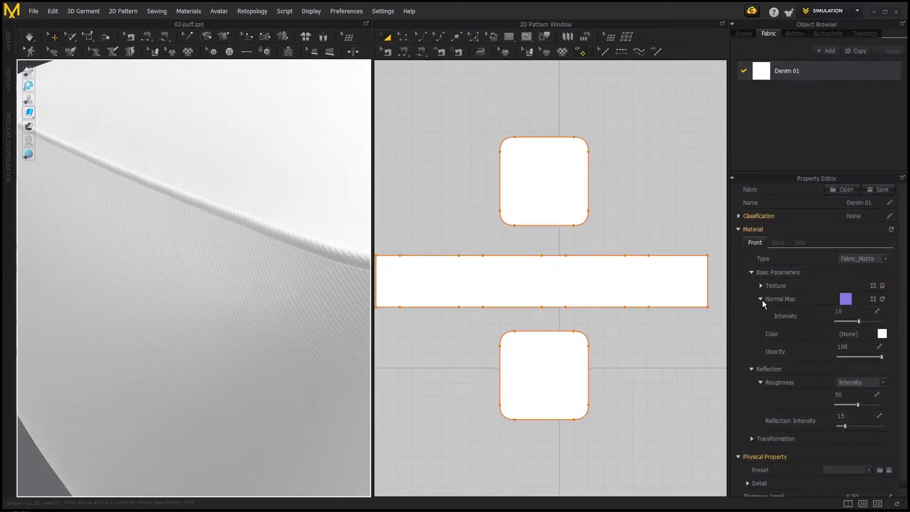
left_click_drag(859, 321, 879, 321)
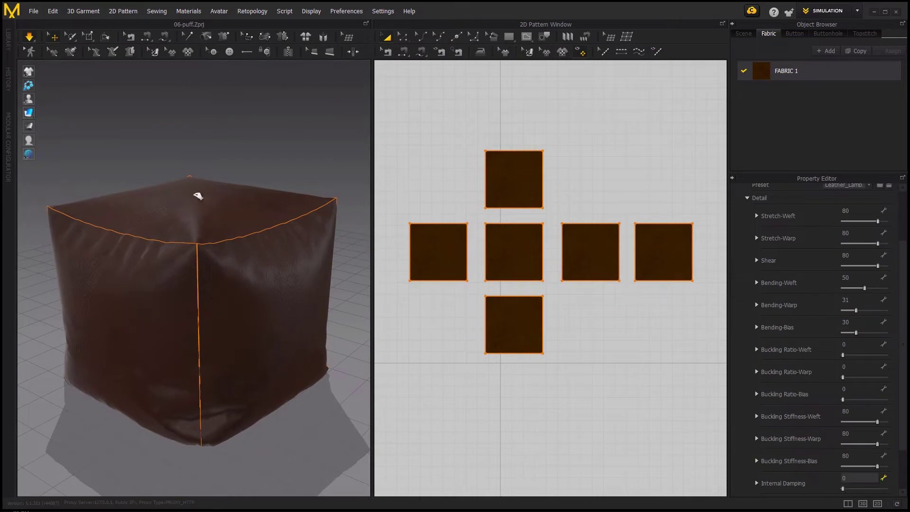
- Pull on the top of the leather cube puff during the simulation to test how the fabric reacts
left_click_drag(198, 196, 184, 94)
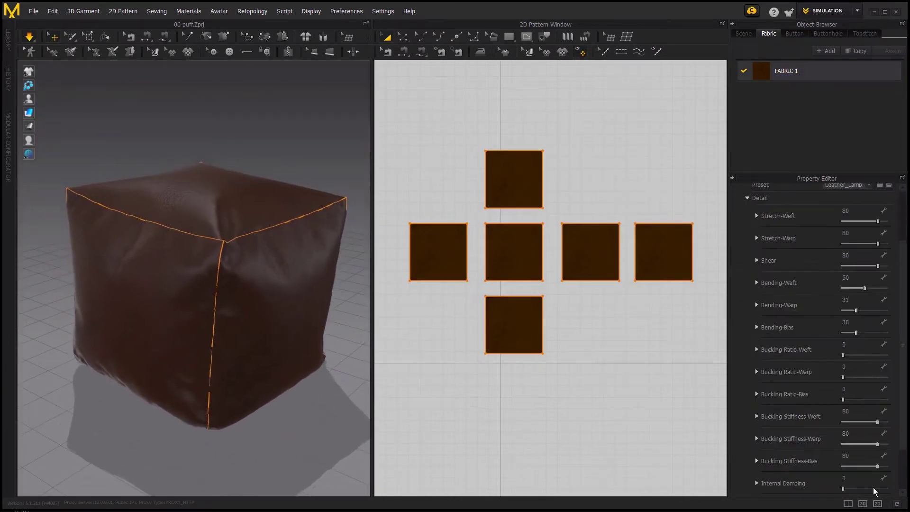
left_click(187, 179)
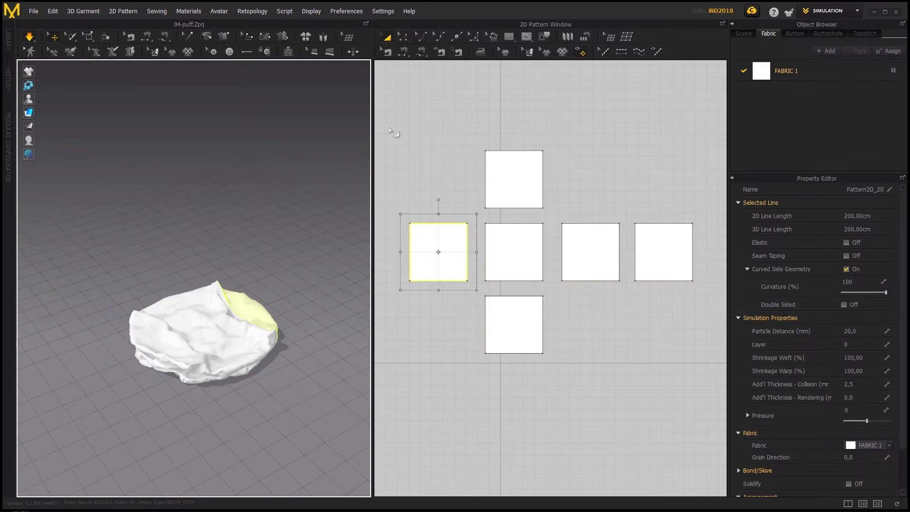
key("ctrl+a")
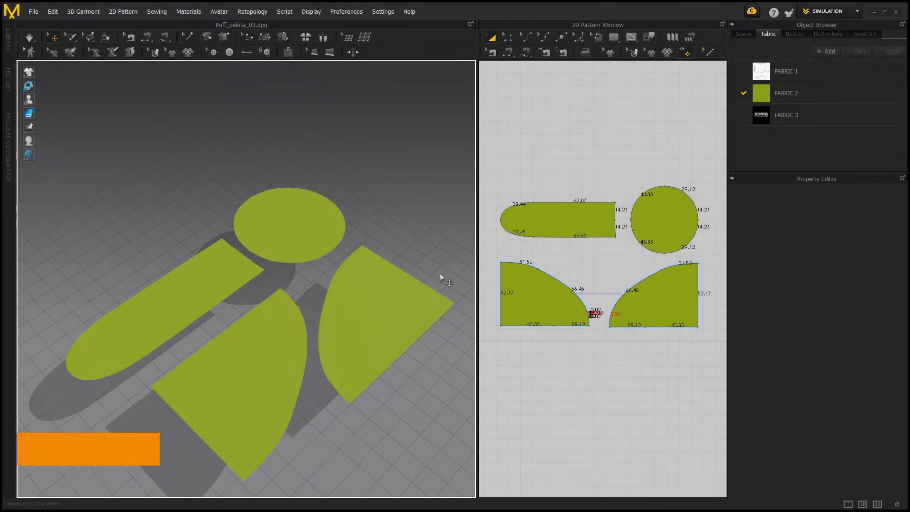
- Set the 3D garment display to Textured Surface for the green bean bag patterns and clear the circular pattern's selection
left_click(291, 226)
mouse_move(306, 285)
right_mouse_down()
mouse_move(309, 186)
mouse_move(307, 276)
right_mouse_up()
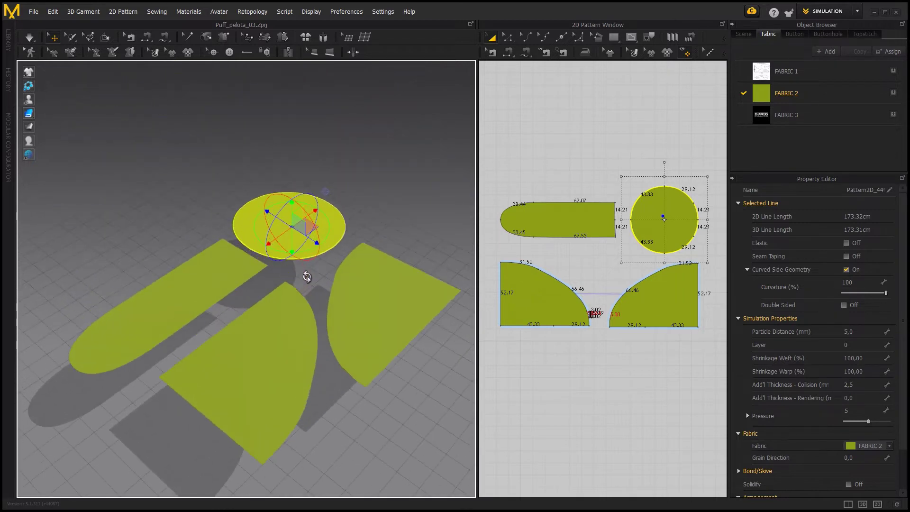
mouse_move(29, 115)
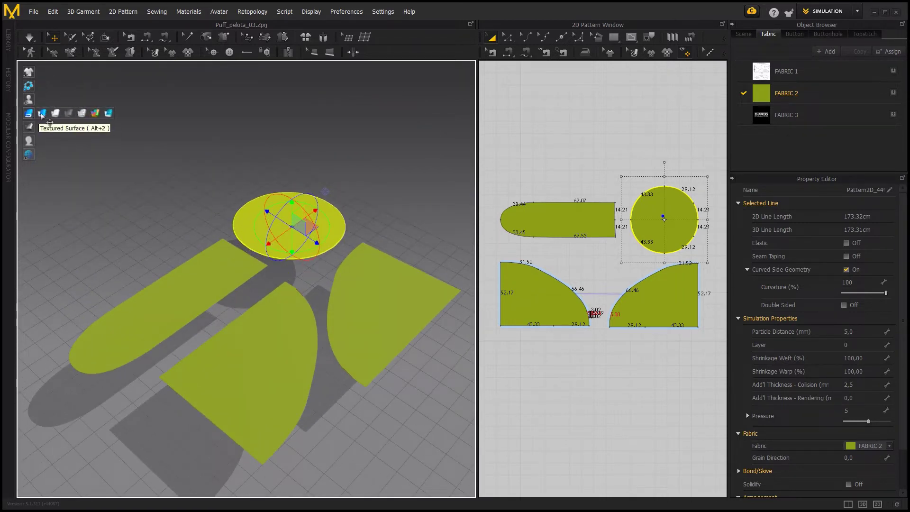
left_click(41, 113)
left_click(156, 203)
right_click_drag(289, 342, 306, 249)
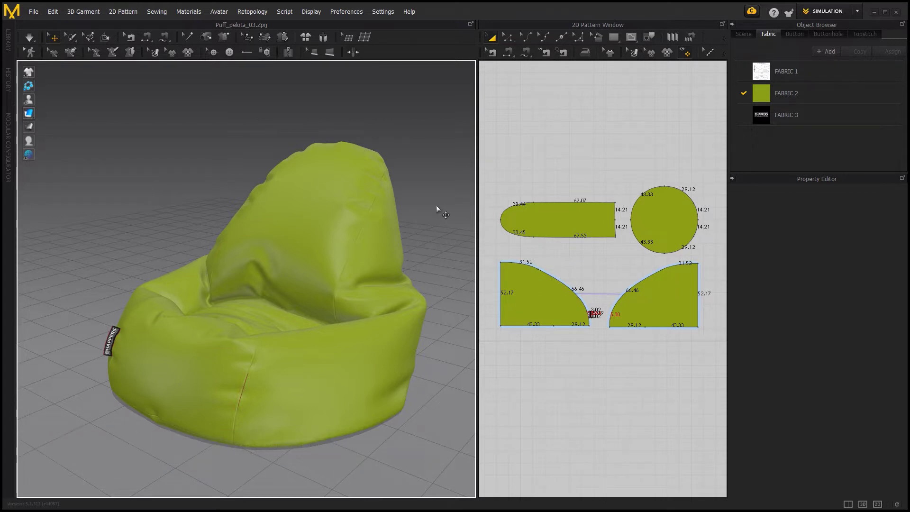
- Review the navigation presets in the View Controls section of the user settings
left_click(384, 11)
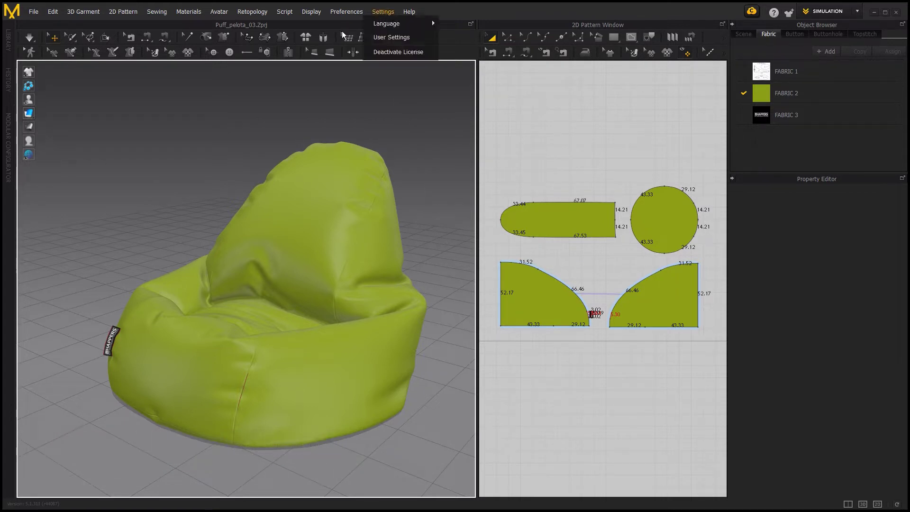
left_click(396, 37)
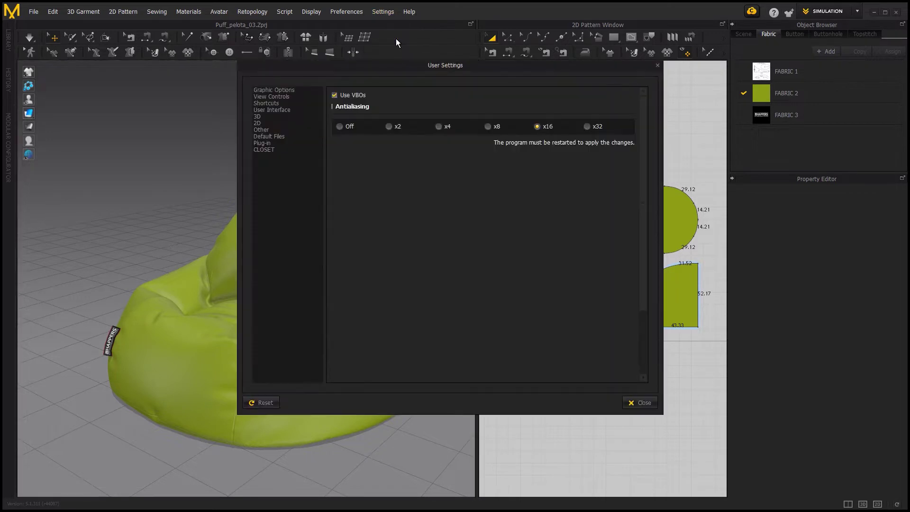
left_click(300, 97)
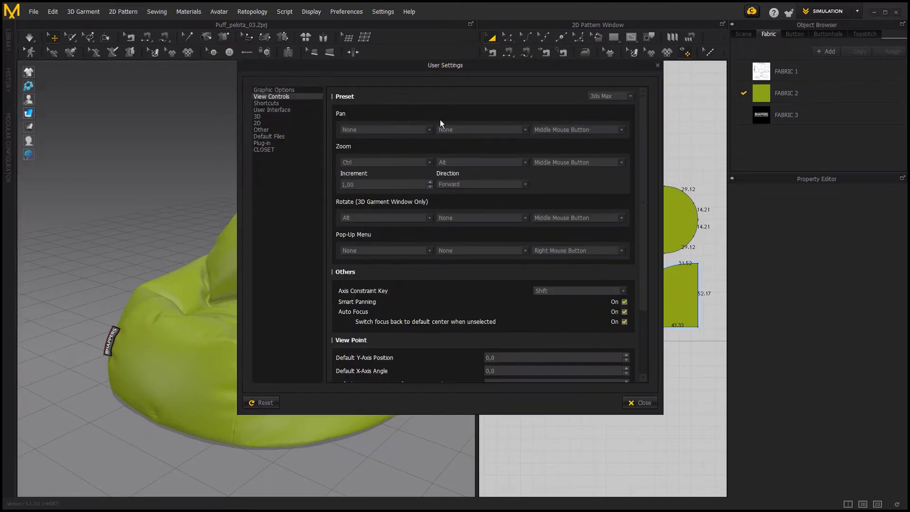
left_click(631, 97)
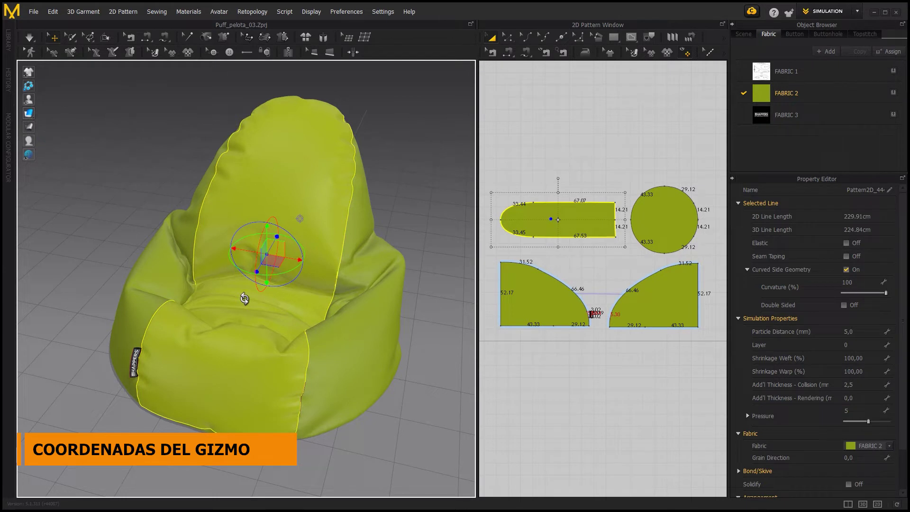
- Examine the gizmo coordinate options (Screen, Local and World) with the bean bag's long front pattern selected
right_click_drag(244, 299, 305, 284)
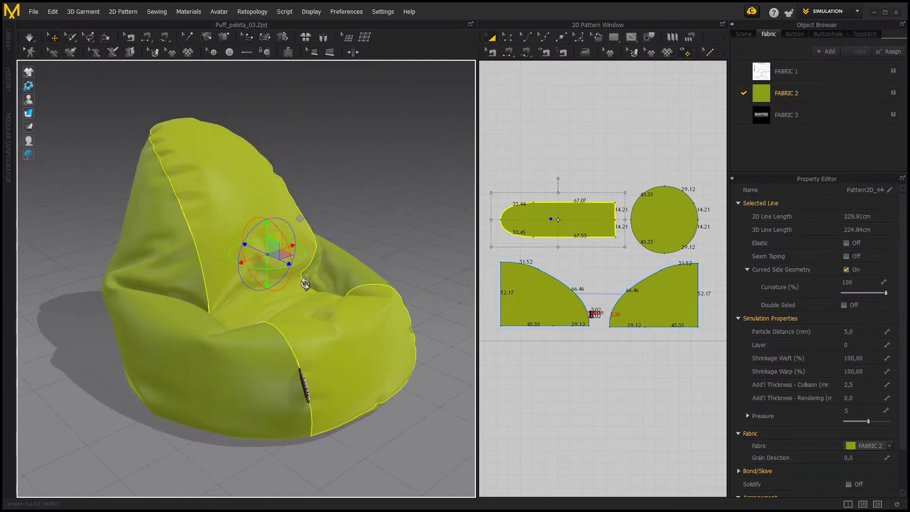
left_click(349, 15)
mouse_move(366, 26)
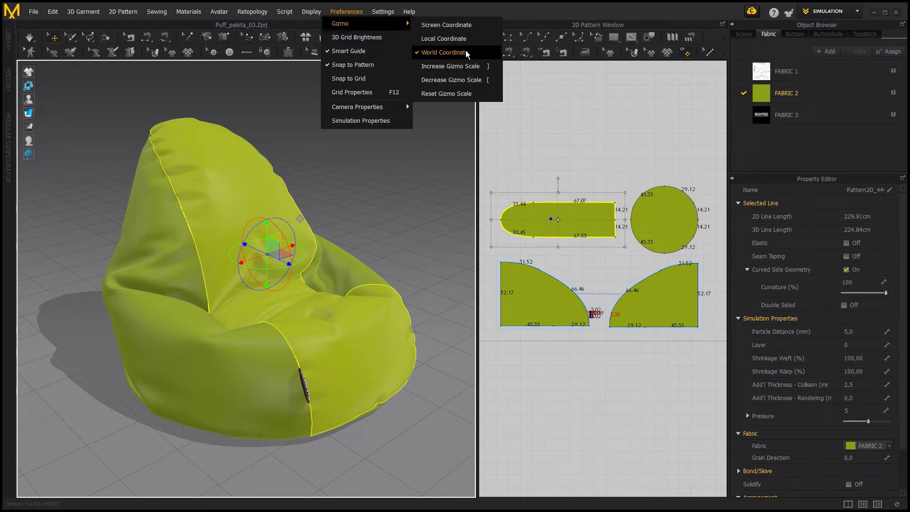
right_click_drag(406, 104, 384, 228)
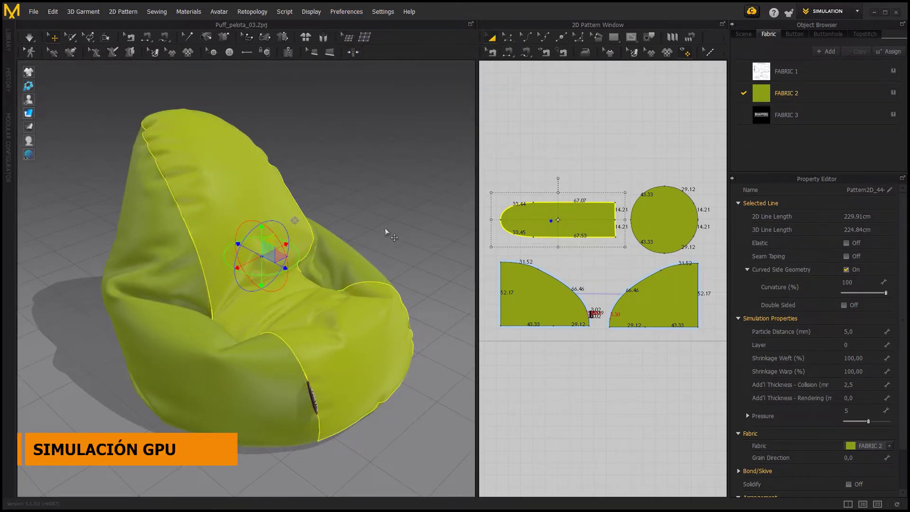
- Run the simulation on the green bean bag chair
right_click_drag(384, 229, 349, 251)
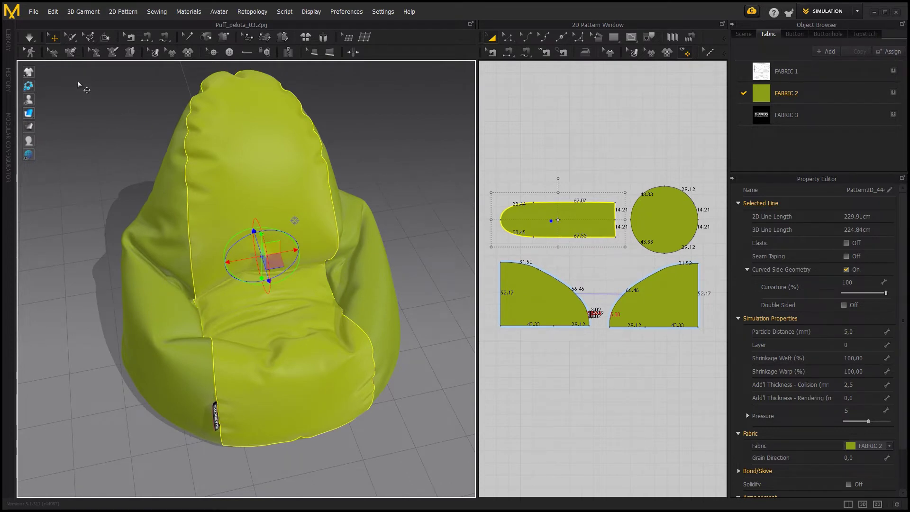
left_click(35, 40)
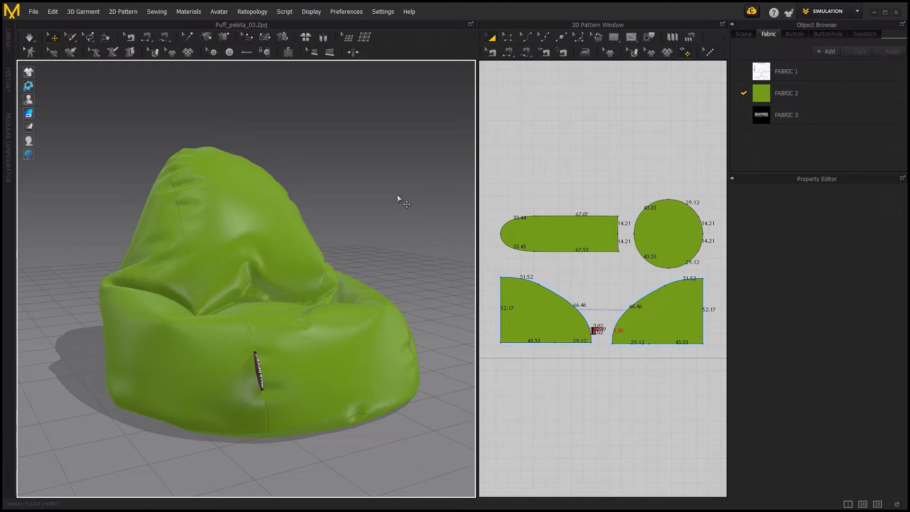
- Display the bean bag as Wireframe on Surface and Quadrangulate all of its patterns
mouse_move(31, 115)
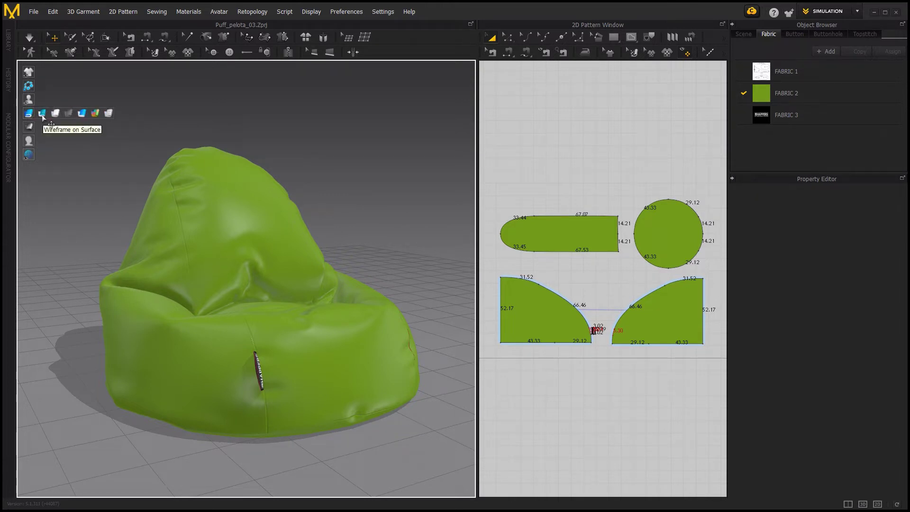
left_click(42, 114)
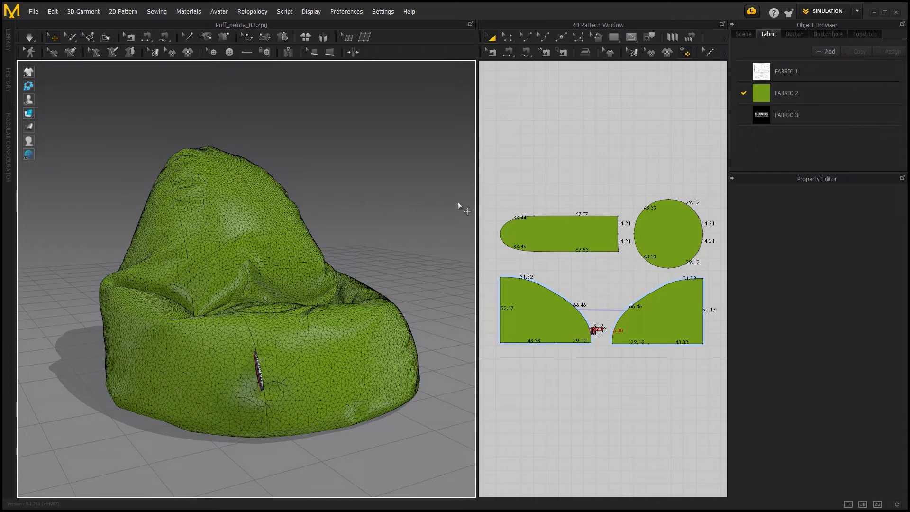
left_click_drag(485, 190, 721, 359)
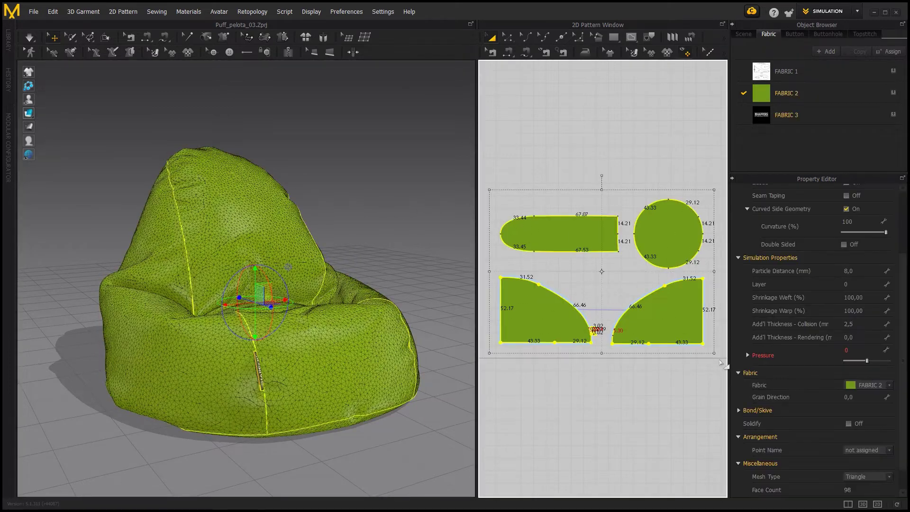
right_click(307, 282)
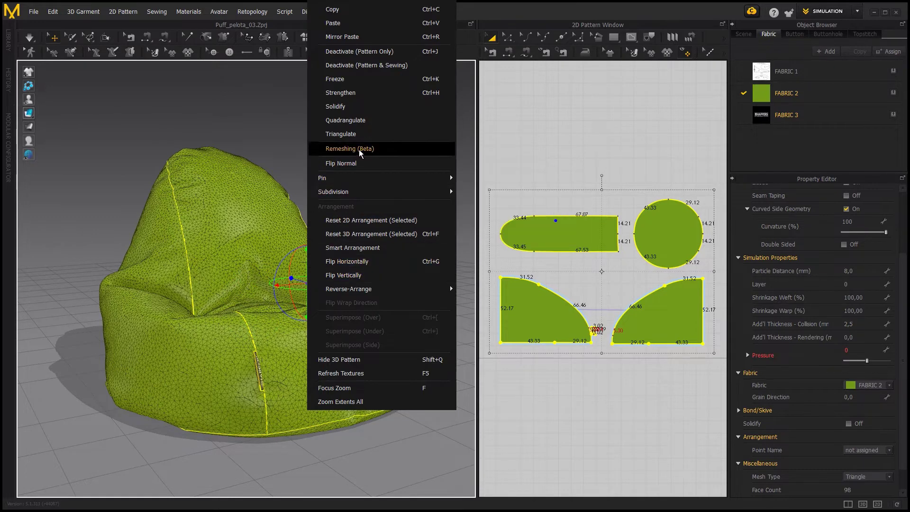
left_click(374, 121)
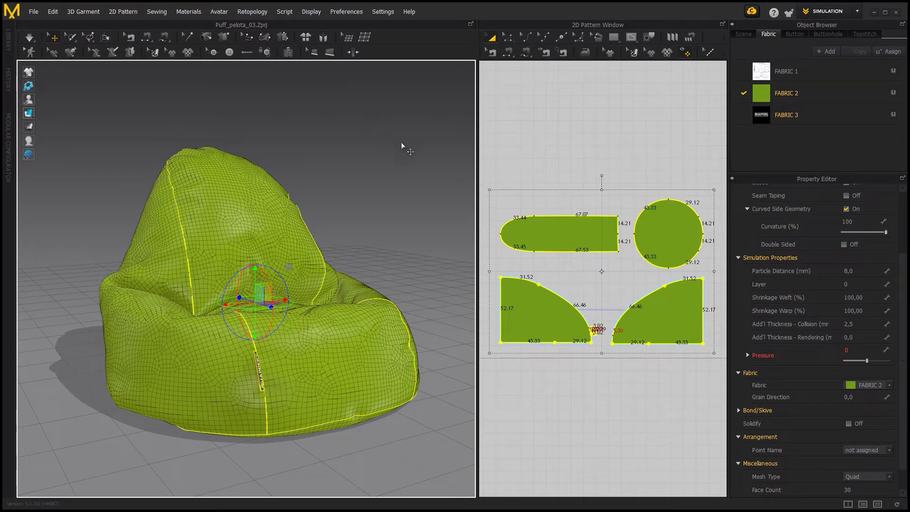
- Set the particle distance of all bean bag patterns to 5 mm and simulate the chair
left_click(859, 271)
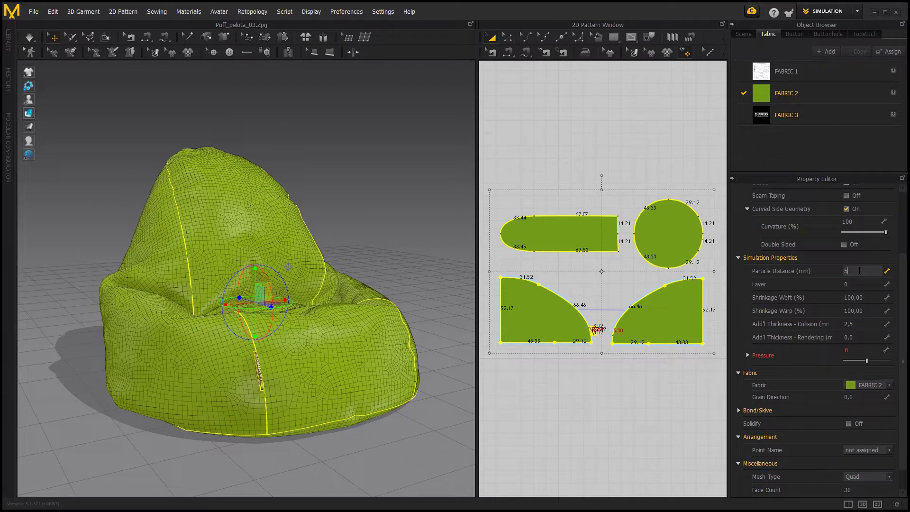
key("Return")
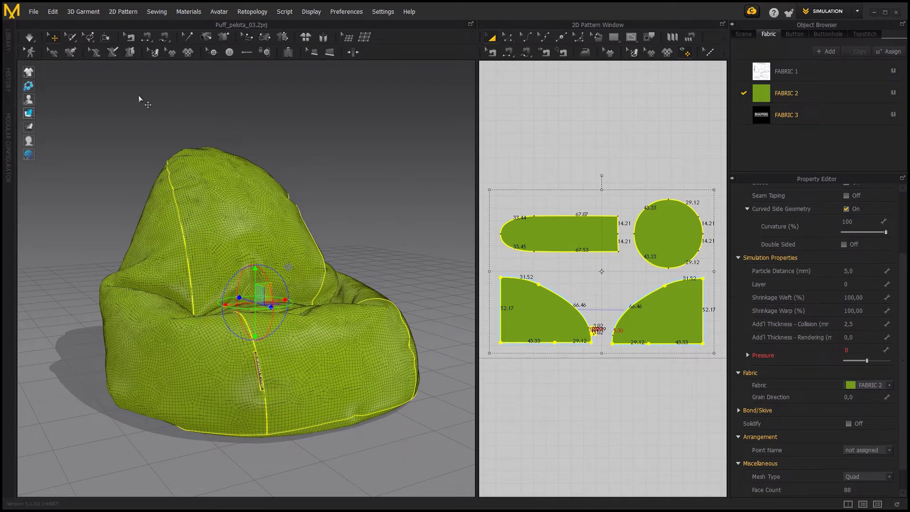
left_click(30, 37)
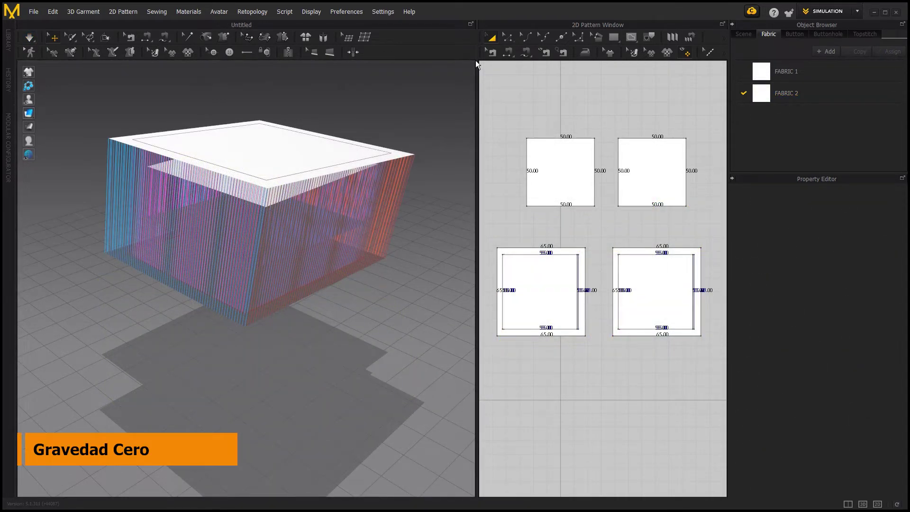
- Simulate the sewn cushion with the existing gravity setting, and undo the simulation to restore the flat pattern arrangement
key("space")
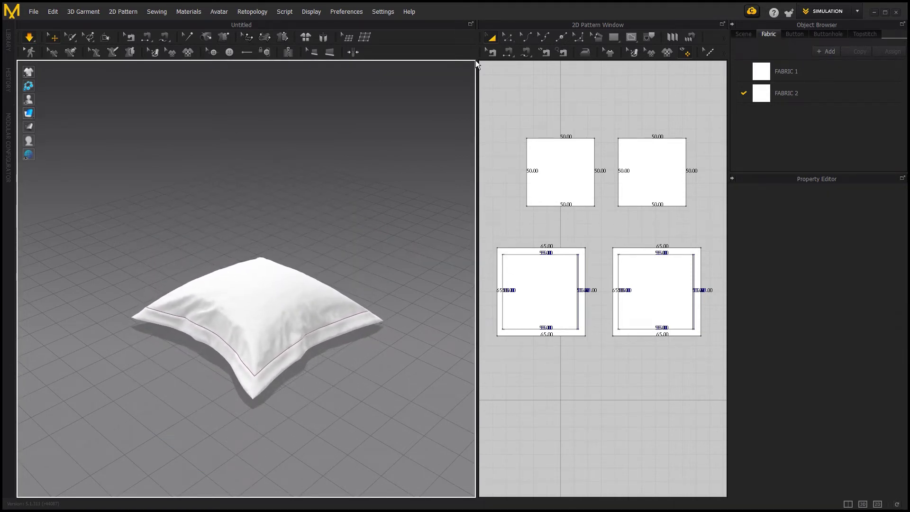
key("ctrl+z")
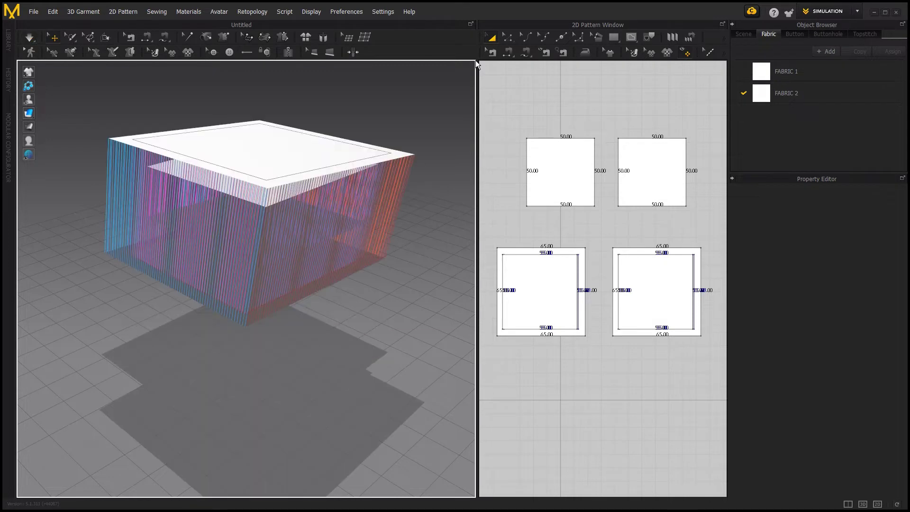
- Set the gravity in the scene's Simulation Property to zero and simulate the cushion
left_click(750, 34)
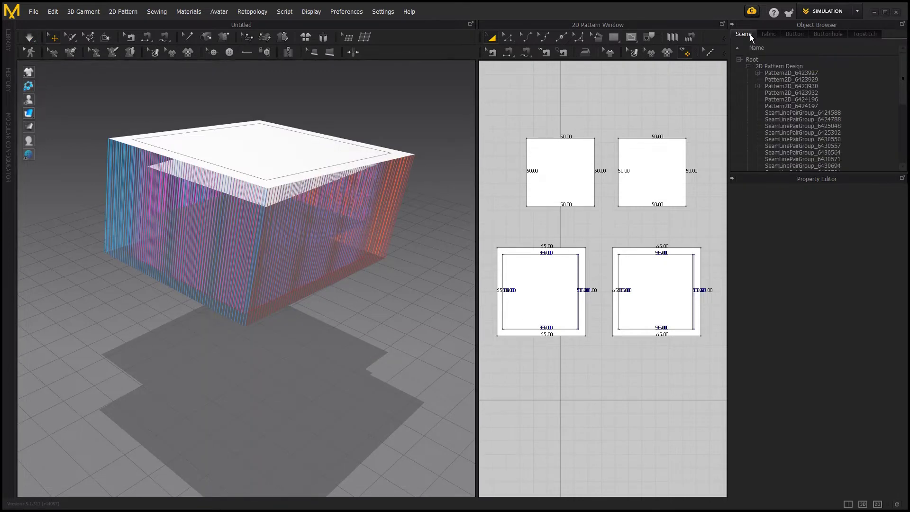
left_click(748, 67)
left_click(801, 113)
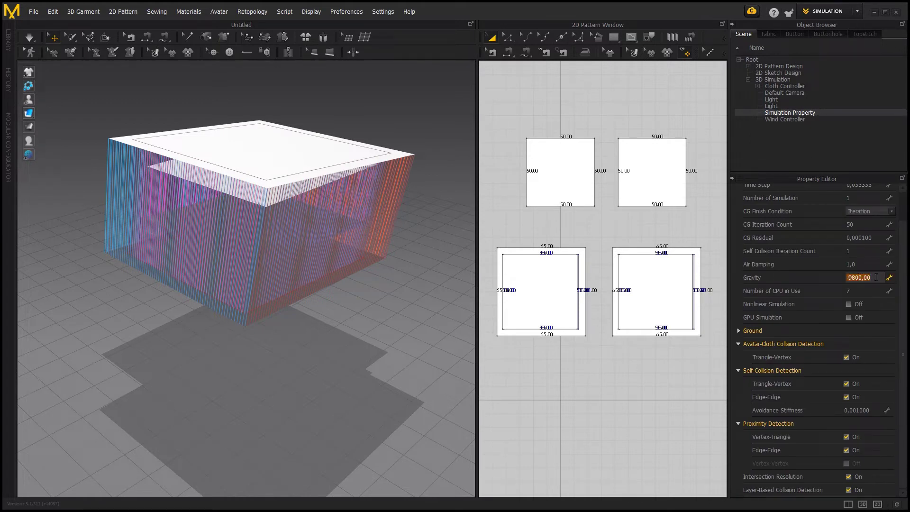
left_click(439, 242)
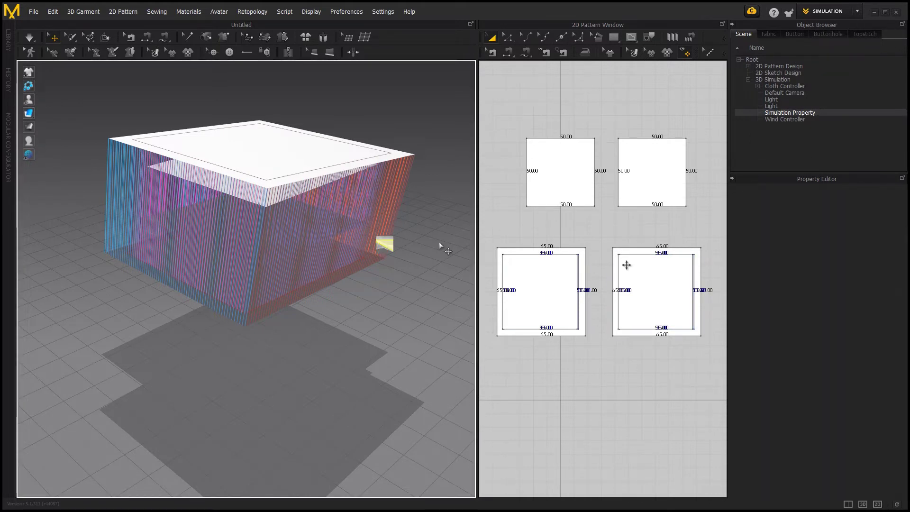
key("space")
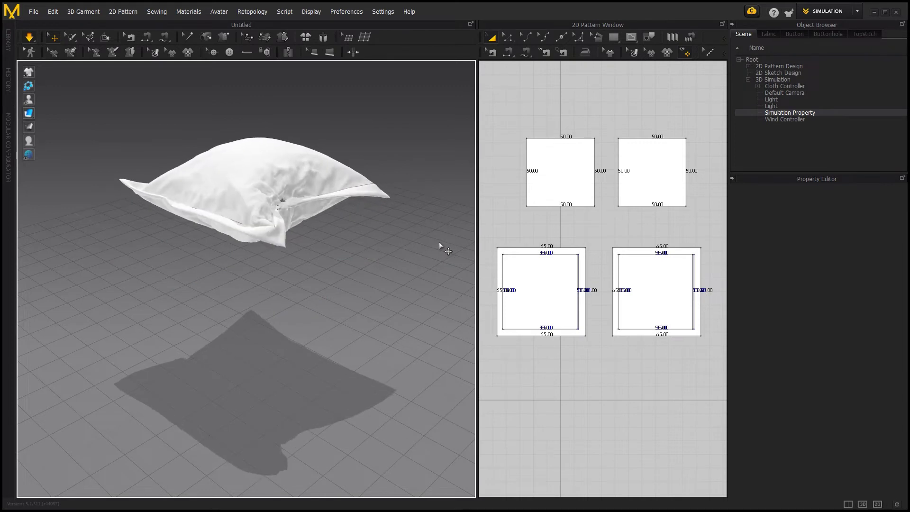
- Pull the cushion's fabric downward while it simulates without gravity
left_click(334, 221)
left_click_drag(334, 221, 325, 261)
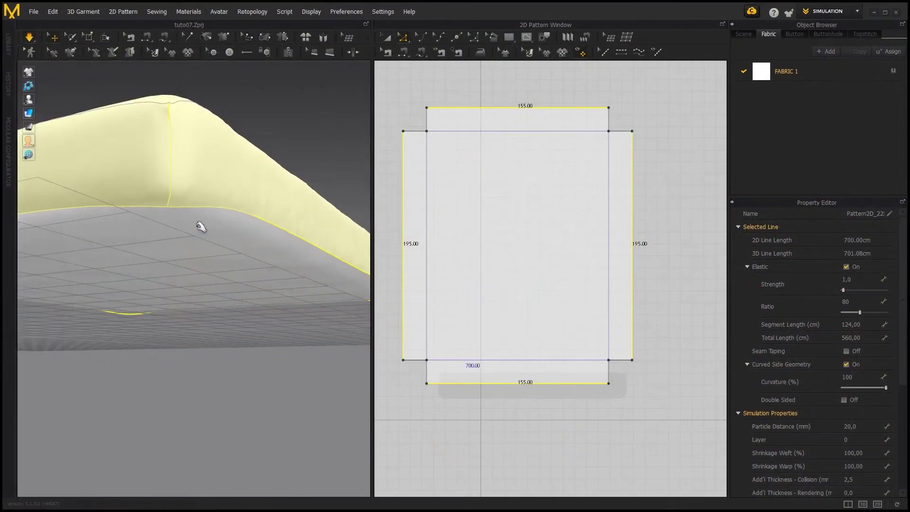
- Inspect the mattress in the 3D view and open its selected pattern's Shrinkage Weft value for editing
right_click_drag(255, 140, 130, 266)
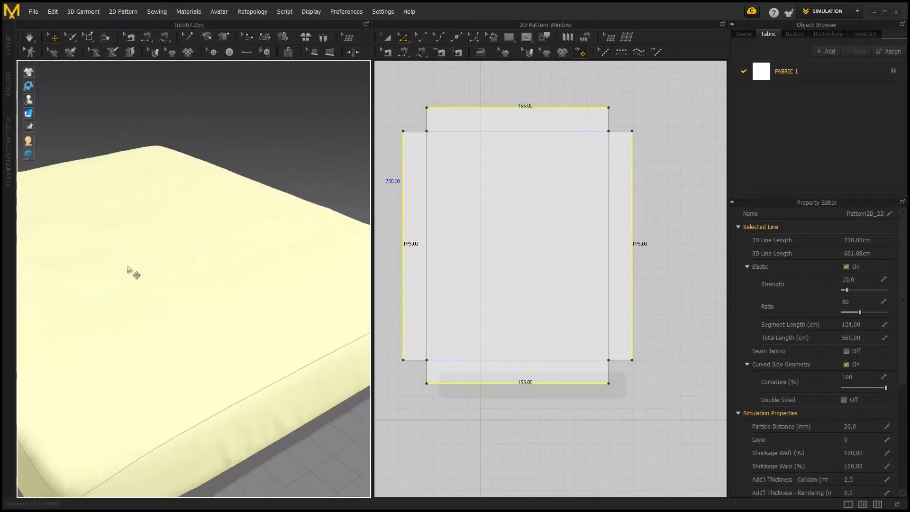
double_click(858, 452)
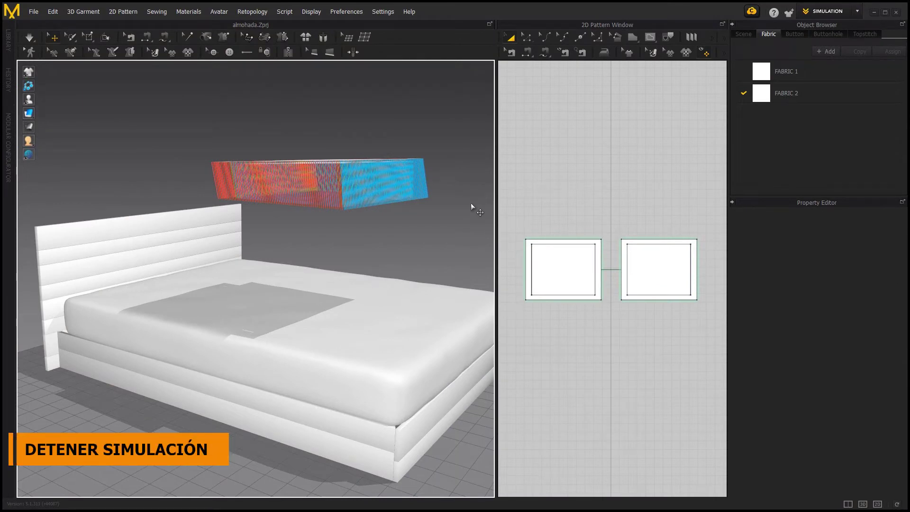
- Simulate the sewn pillow above the bed until it inflates, and stop the simulation
key("space")
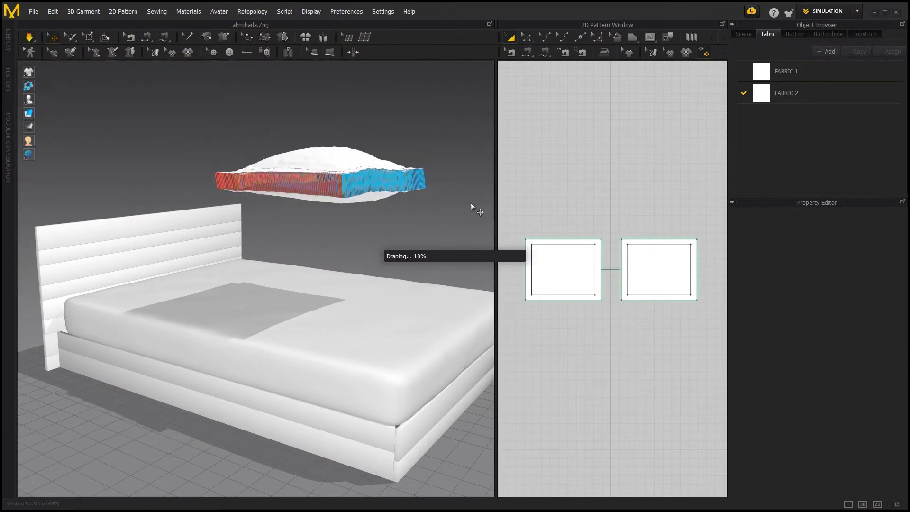
key("space")
right_click_drag(470, 203, 441, 270)
- Select all pillow patterns, rotate the inflated pillow upright and move it next to the headboard
key("ctrl+a")
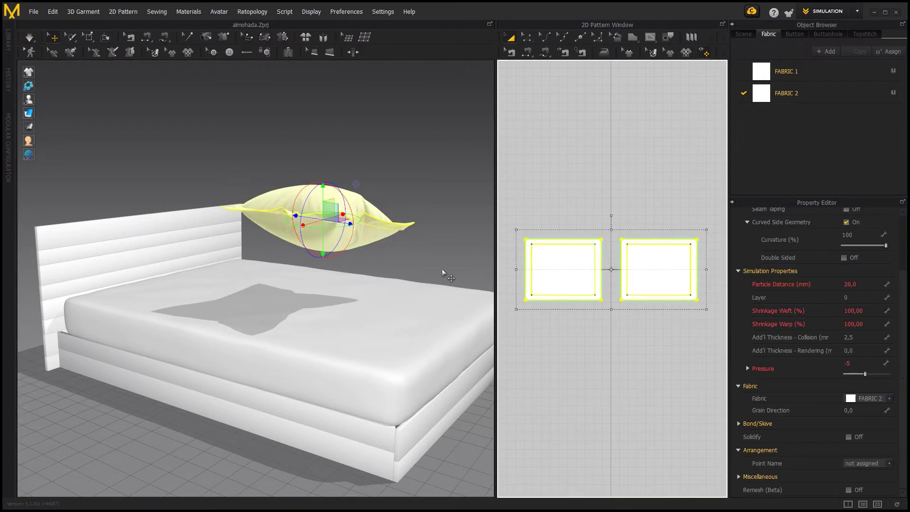
left_click_drag(369, 197, 360, 247)
left_click_drag(333, 216, 164, 216)
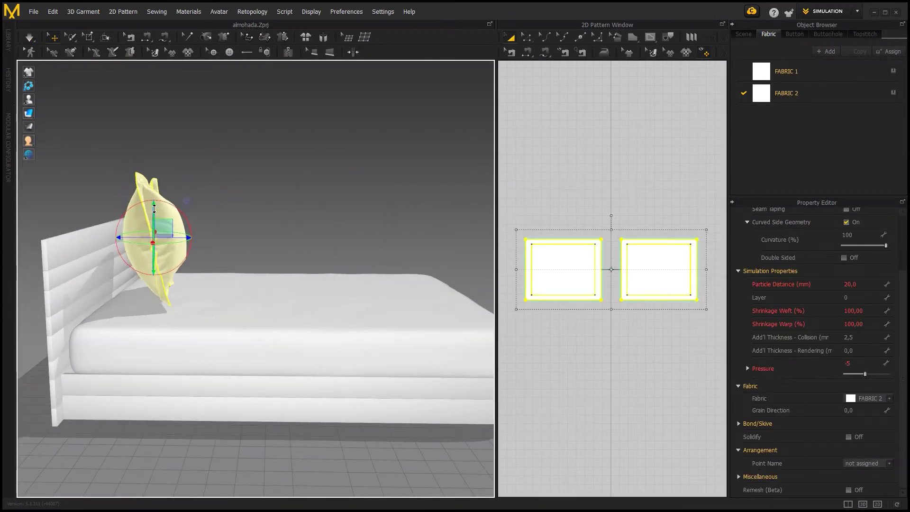
right_click_drag(284, 237, 209, 247)
- Simulate the upright pillow so that it leans against the bed's headboard
key("5")
key("4")
left_click(203, 166)
key("space")
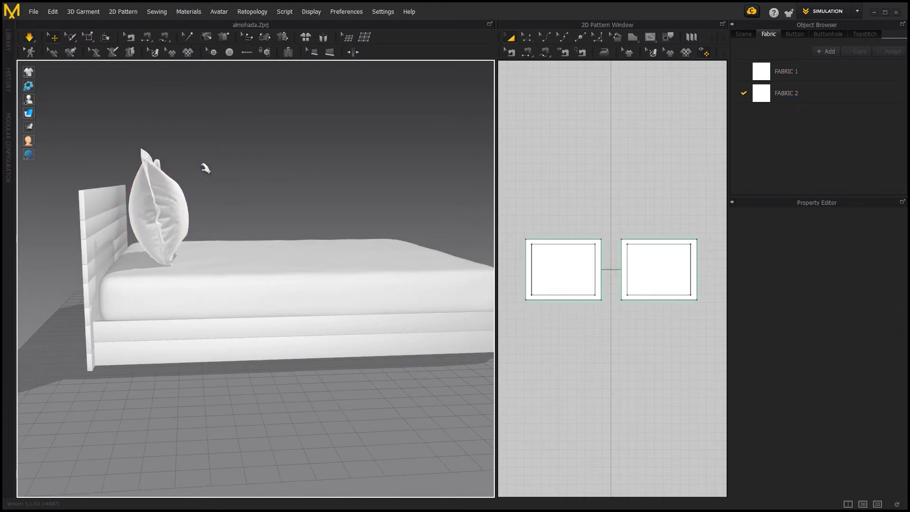
right_click_drag(202, 168, 244, 217)
scroll(244, 217, "up", 3)
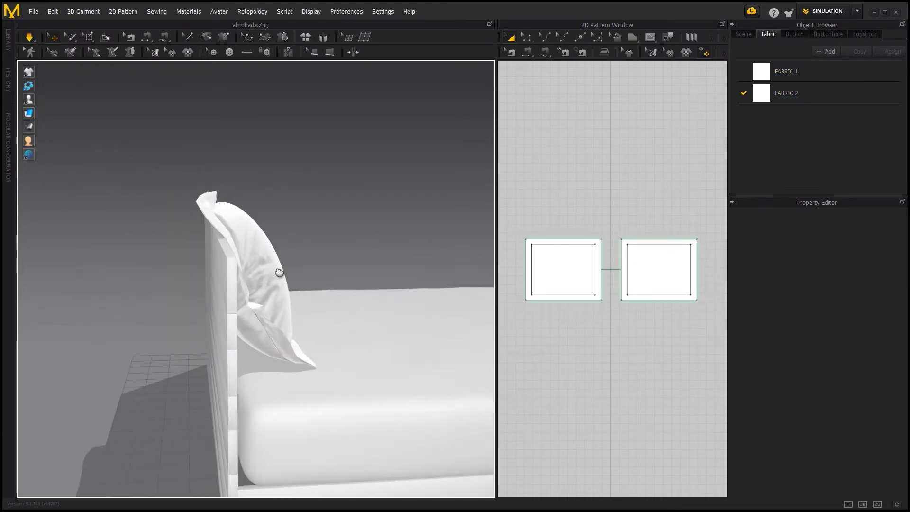
- Pull the pillow's upper corners in front of the headboard, stop the simulation and clear the selection
left_click(221, 197)
left_click(214, 201)
key("2")
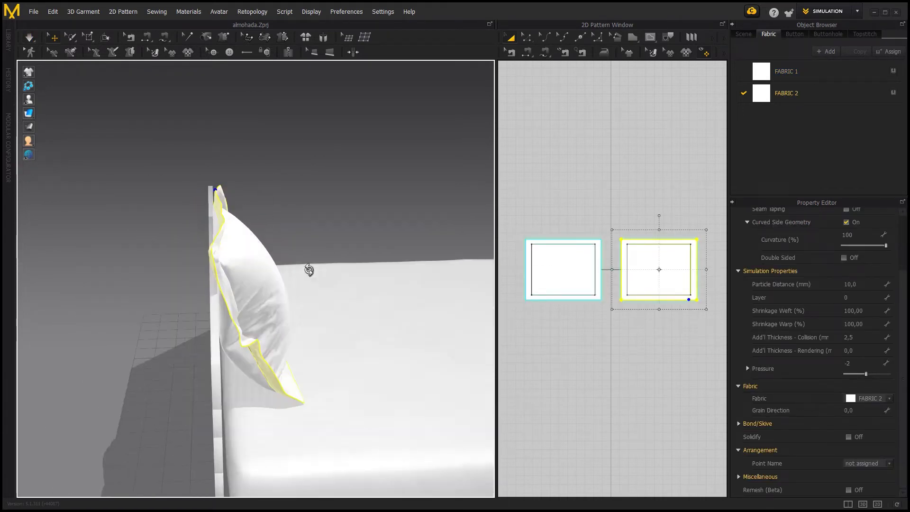
left_click(370, 231)
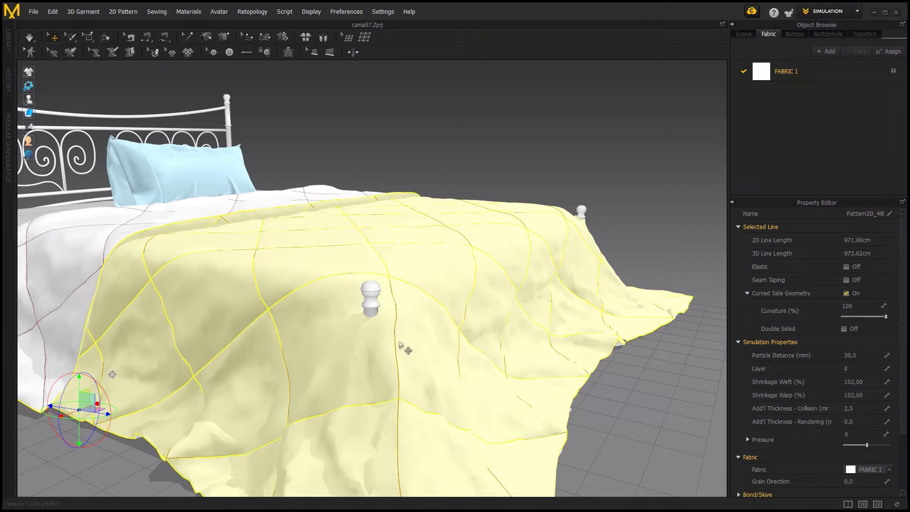
- Simulate the quilt over the metal bed and its corner post
key("space")
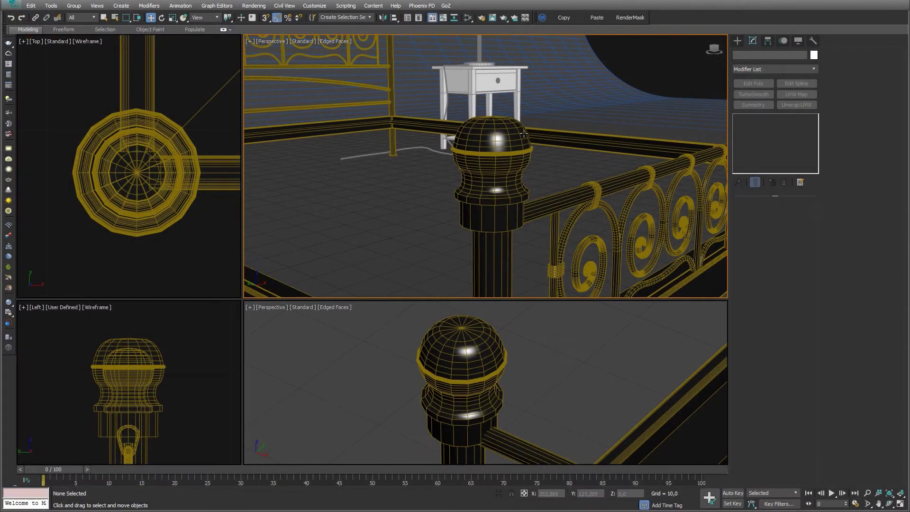
- Switch to 3ds Max, select the rounded finial of the bedpost and try to clone it
left_click(492, 142)
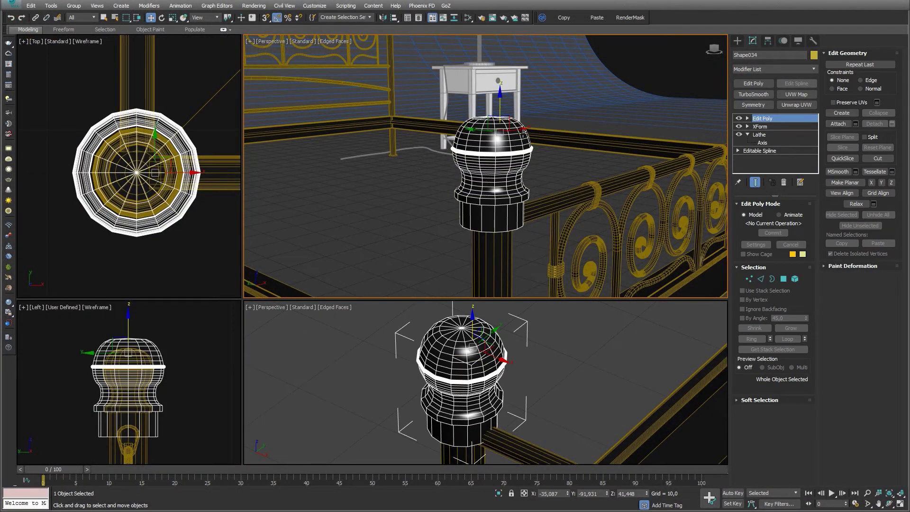
left_click_drag(501, 100, 520, 104, "shift")
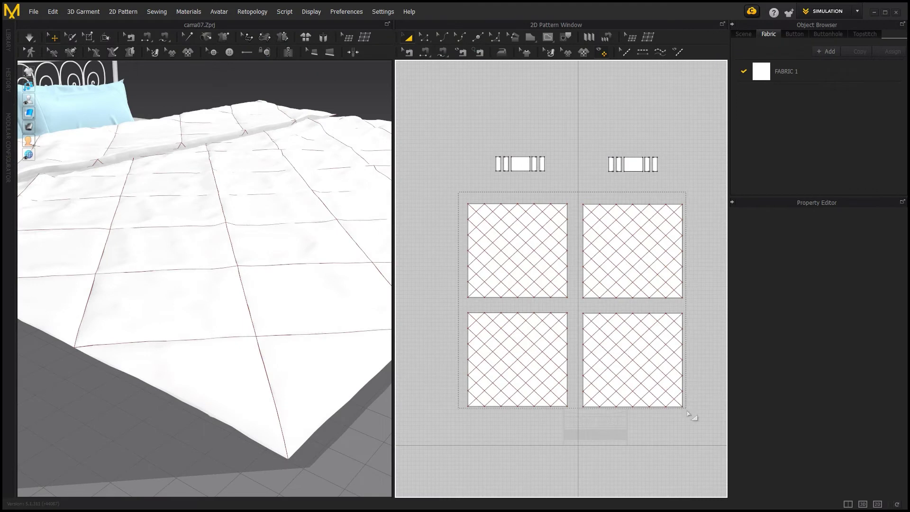
- In Marvelous Designer, set the collision thickness of the four quilt patterns to 8 mm and simulate the quilt
left_click_drag(688, 411, 689, 412)
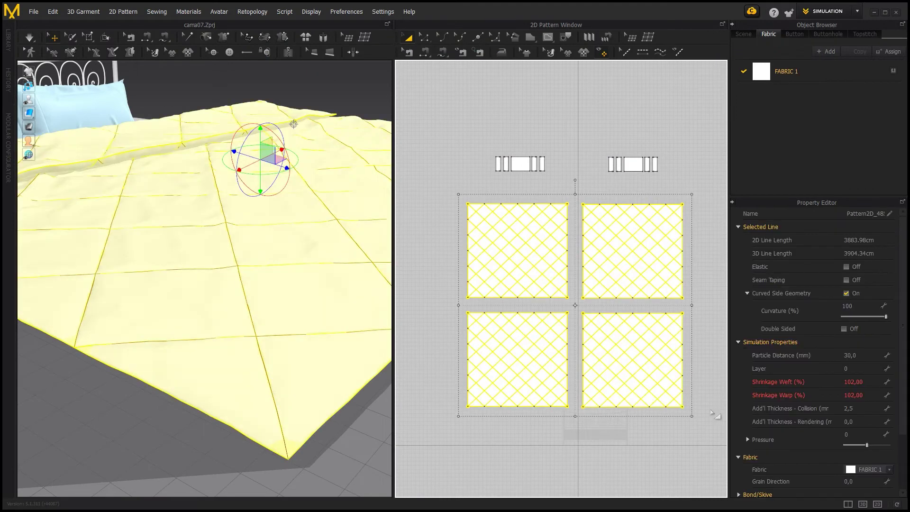
left_click(859, 408)
key("space")
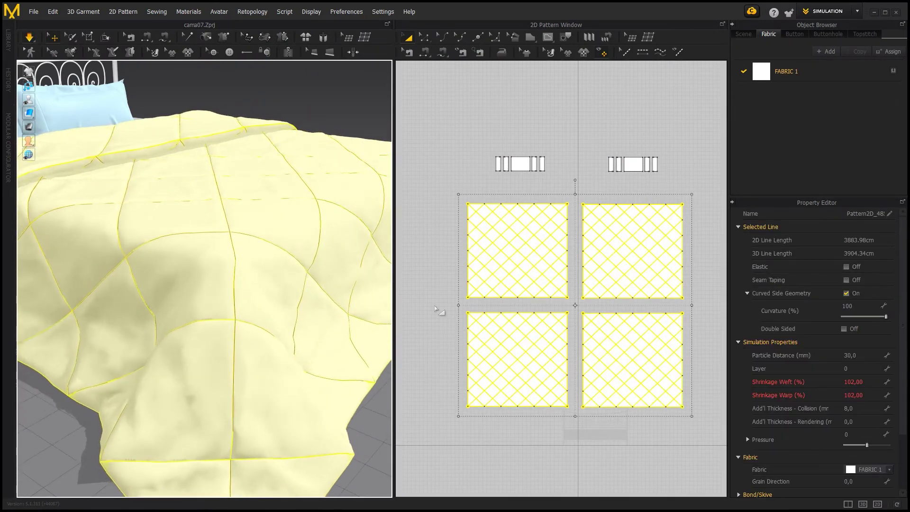
left_click(853, 146)
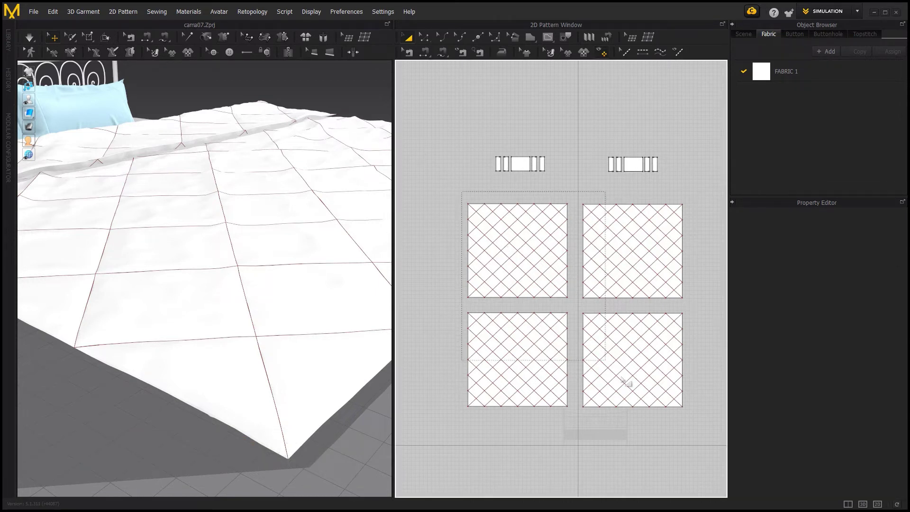
- Select the four quilt patterns and open their particle distance for editing
left_click_drag(683, 414, 687, 415)
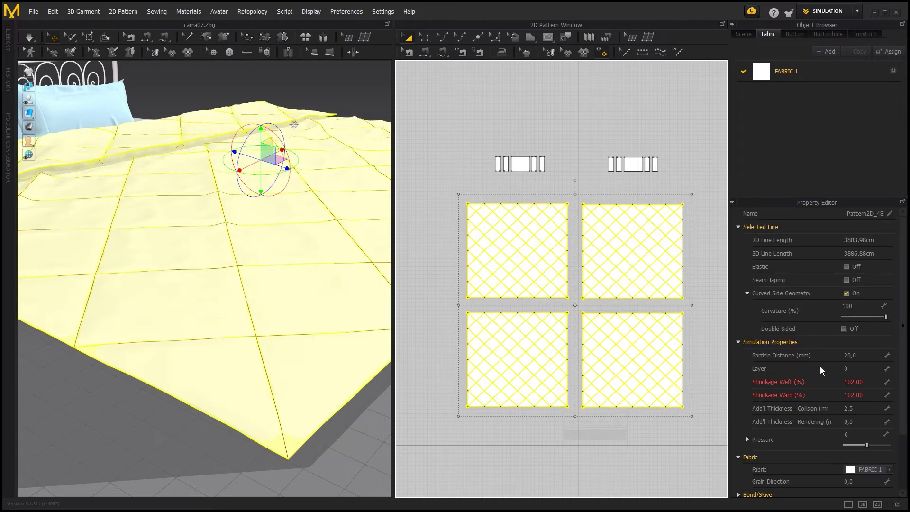
left_click(847, 355)
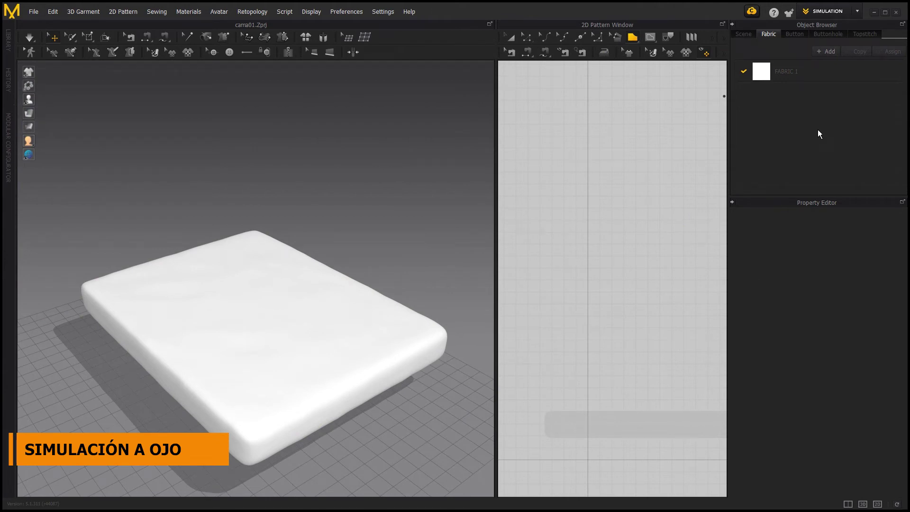
- Draw a rectangular pattern about 140 cm wide and lay it horizontally over the mattress
left_click(633, 38)
left_click_drag(556, 394, 716, 205)
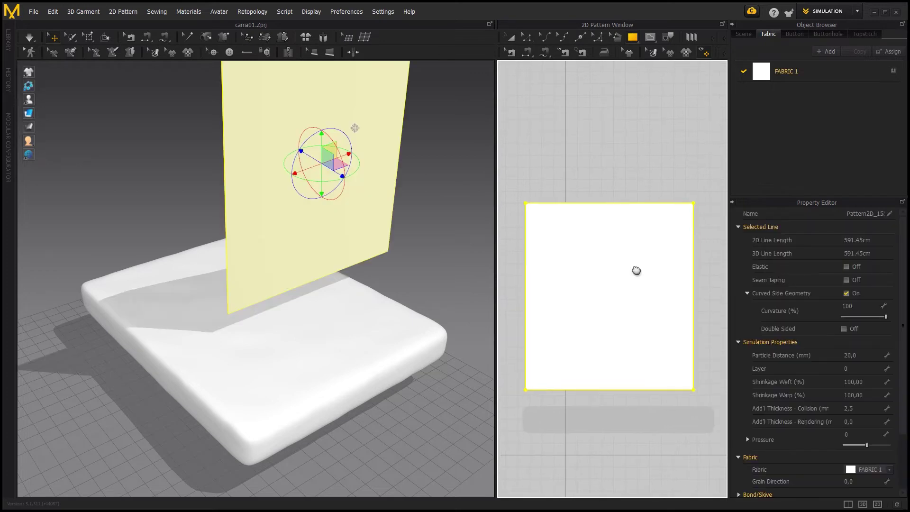
left_click_drag(333, 139, 303, 124)
left_click_drag(345, 163, 265, 314)
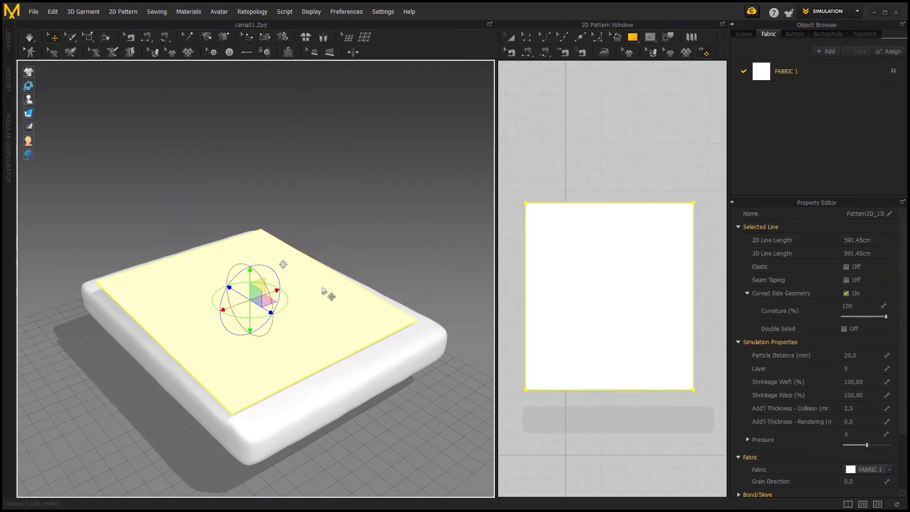
- Simulate the sheet on the mattress and extend its upper, lower and right pattern edges outward
key("space")
left_click(529, 38)
left_click(603, 204)
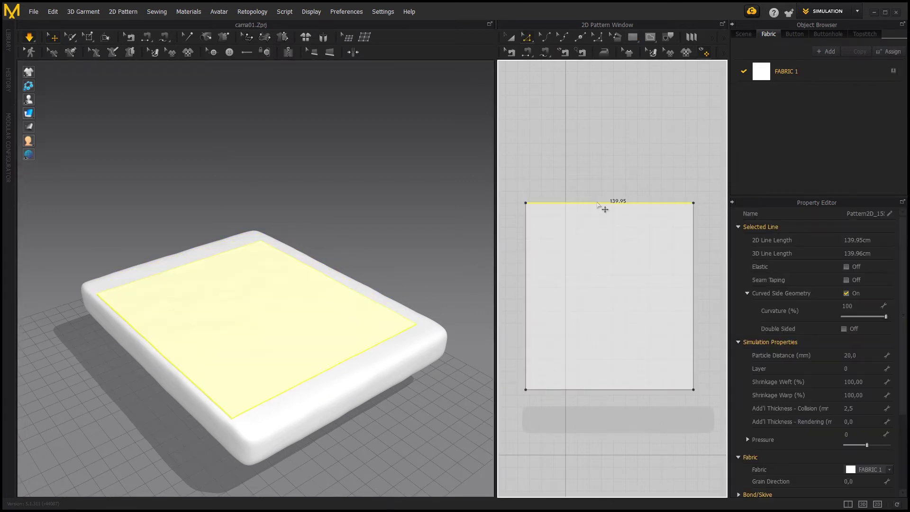
left_click_drag(603, 205, 601, 180)
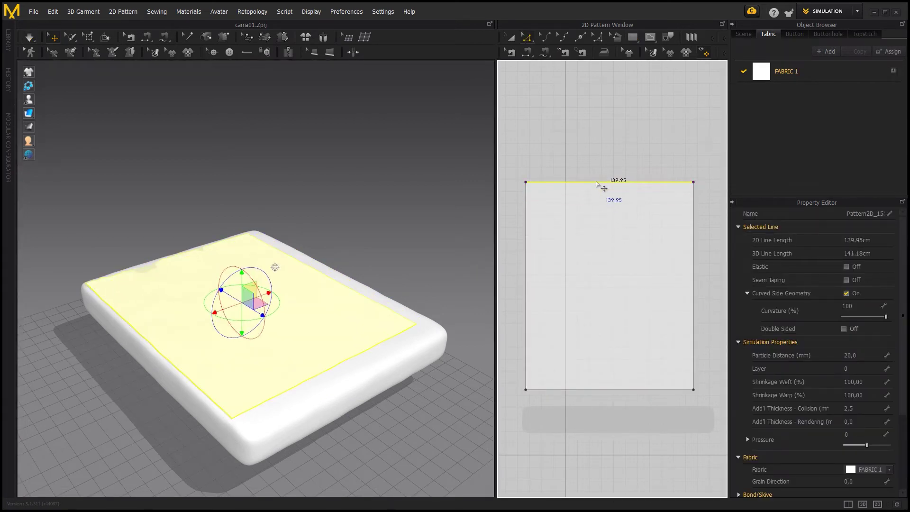
left_click(615, 390)
left_click_drag(615, 390, 614, 411)
left_click_drag(694, 283, 707, 280)
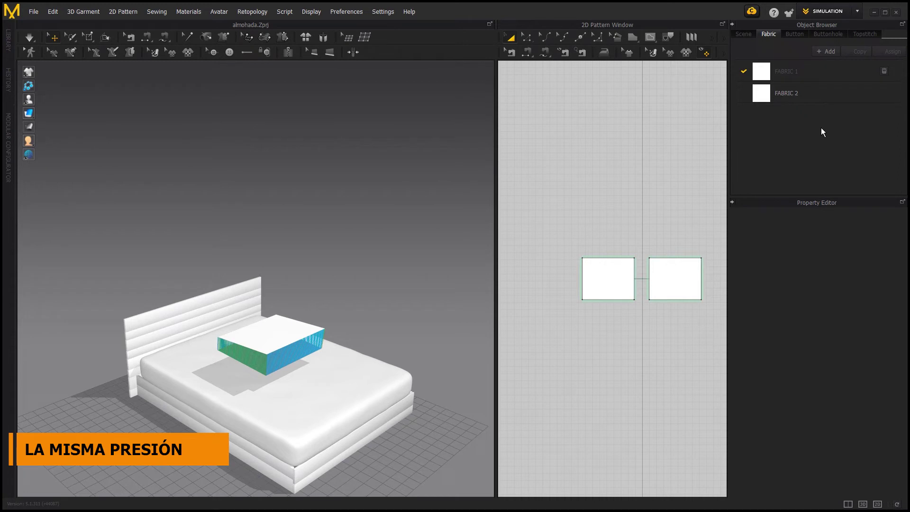
- Set the upper pillow pattern's pressure to 4 and the lower one's to 2, and simulate the pillow
left_click(317, 338)
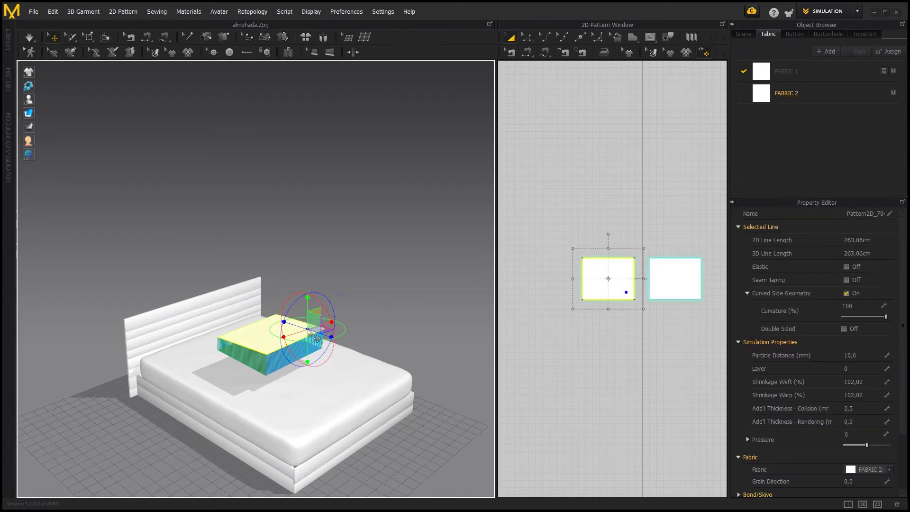
left_click(859, 437)
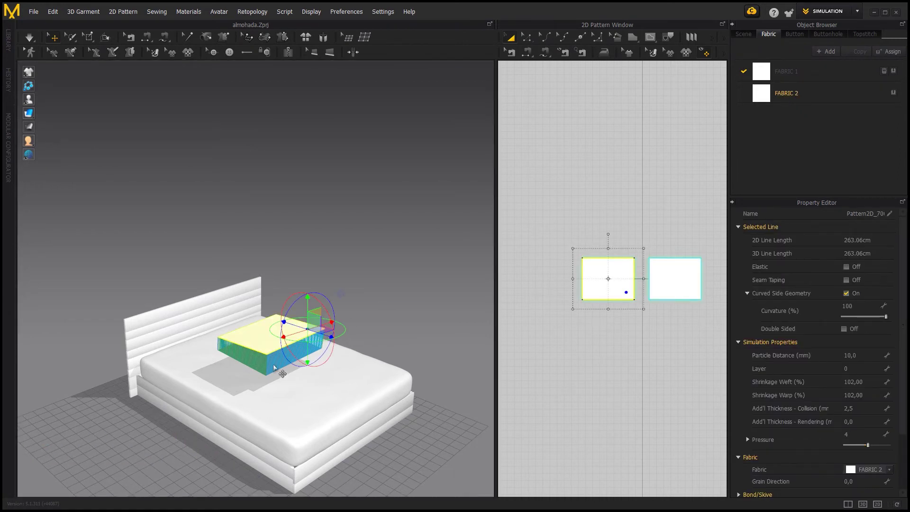
left_click(282, 374)
left_click(855, 435)
type("2")
left_click(377, 328)
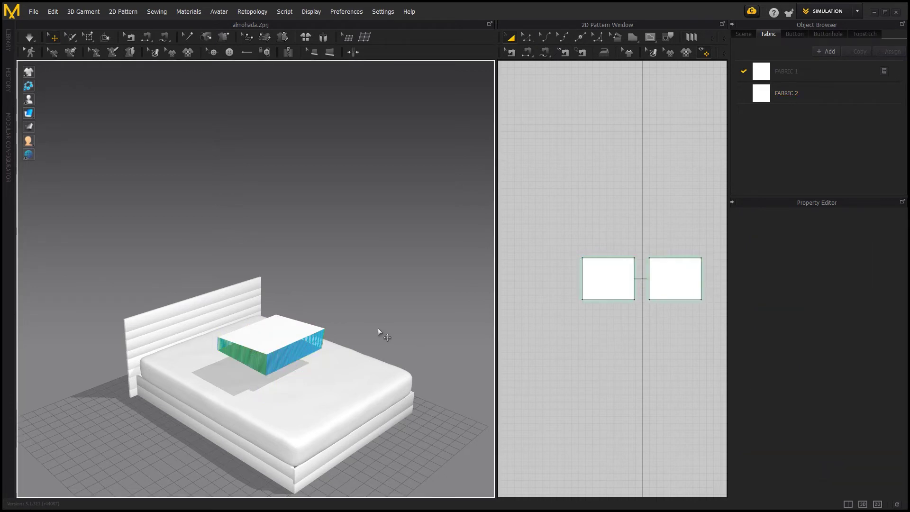
key("space")
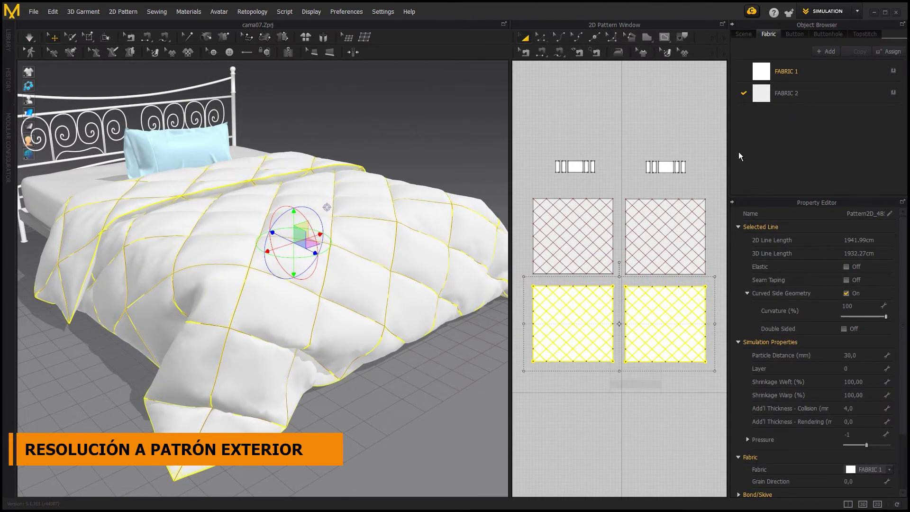
- Set the particle distance of the quilt's two outer patterns to 10 mm
left_click(592, 196)
left_click(645, 199, "shift")
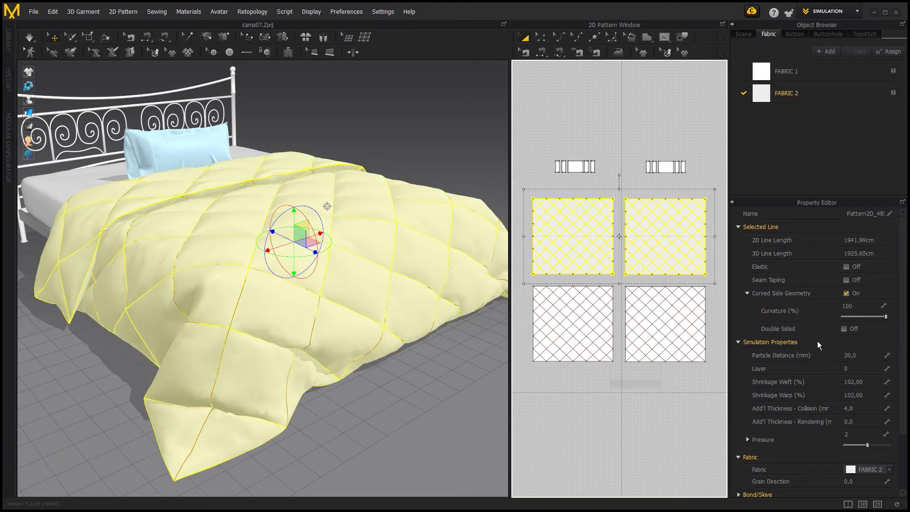
left_click(858, 355)
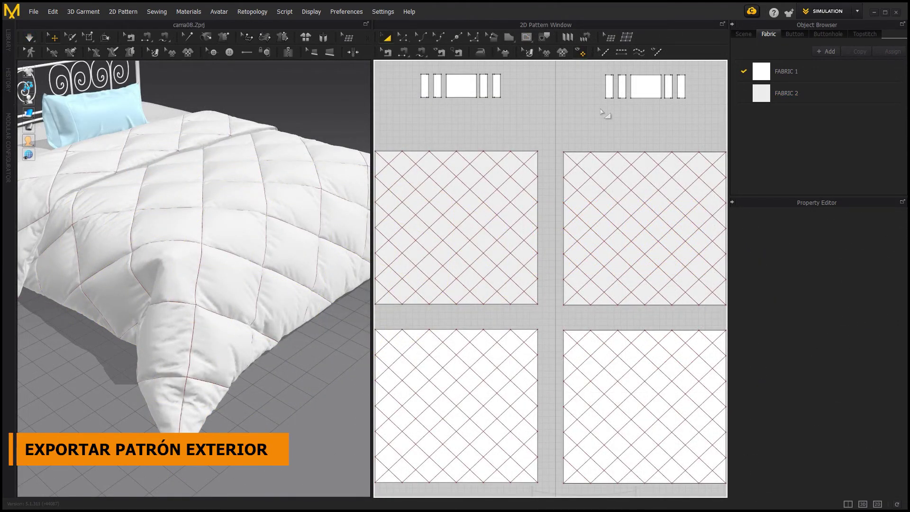
- Select the quilt's two outer patterns and open the file export options
left_click(495, 151)
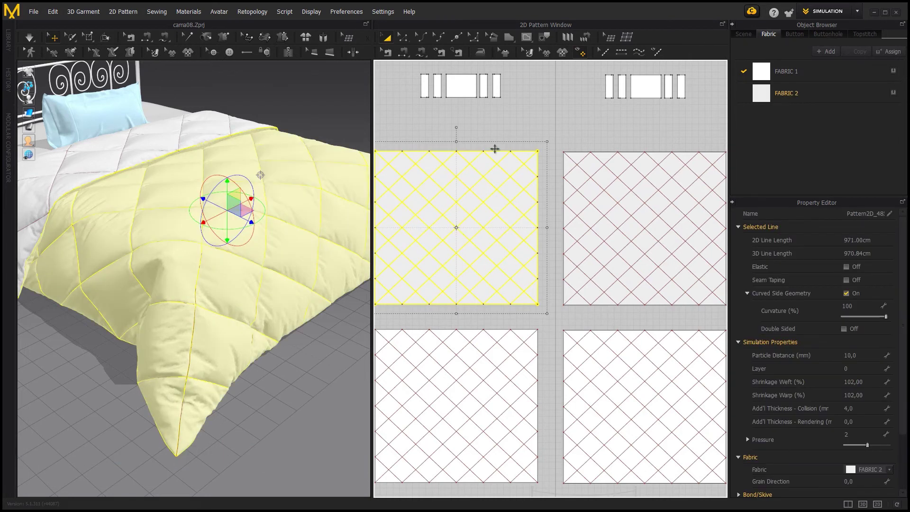
left_click(584, 150, "shift")
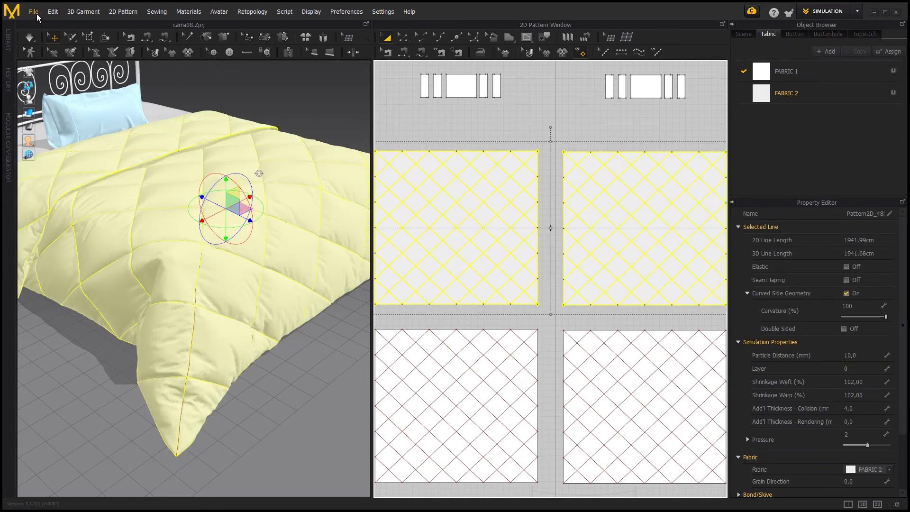
left_click(37, 15)
mouse_move(73, 136)
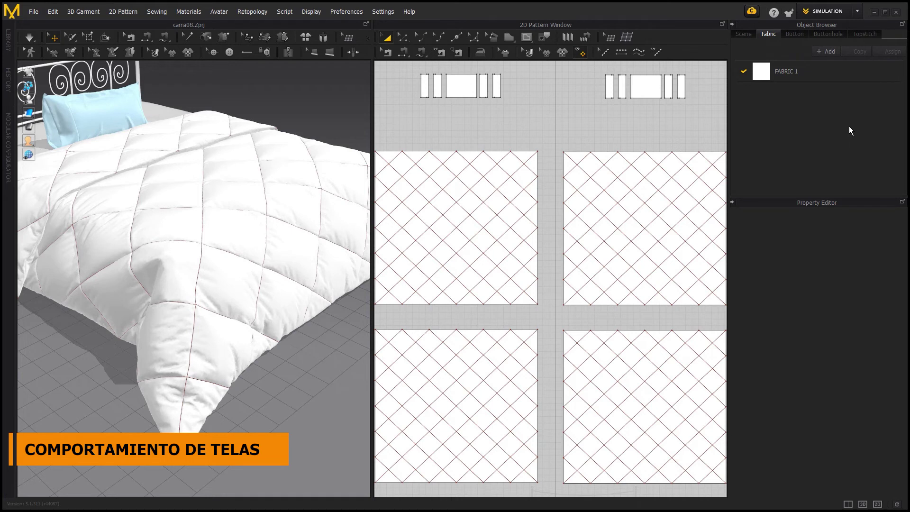
- Add a second fabric and assign it to the quilt's two outer patterns
left_click(824, 52)
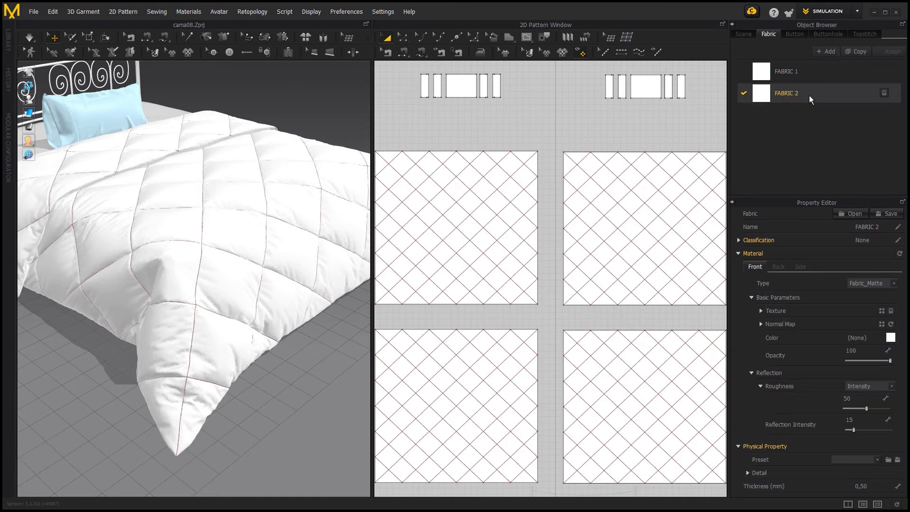
left_click(521, 161)
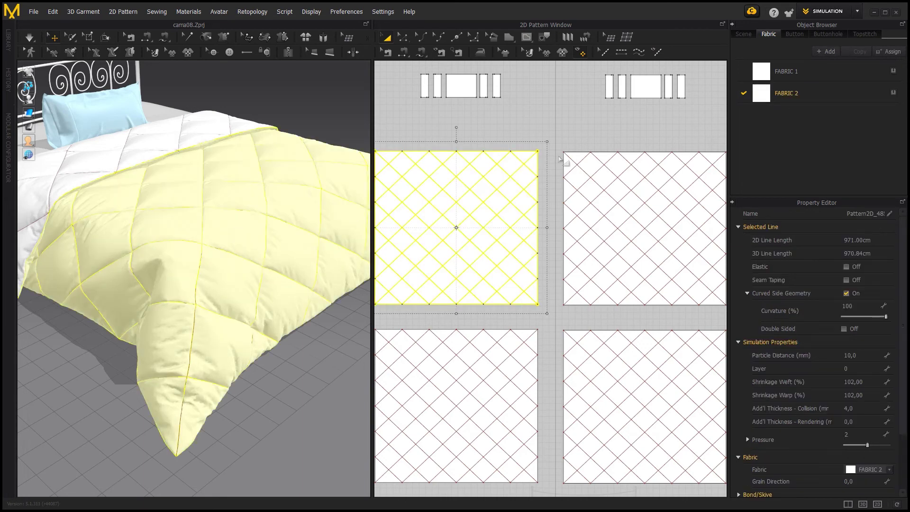
left_click(685, 162)
- Apply the Nylon_Featherweight physical property preset to FABRIC 2
left_click(820, 92)
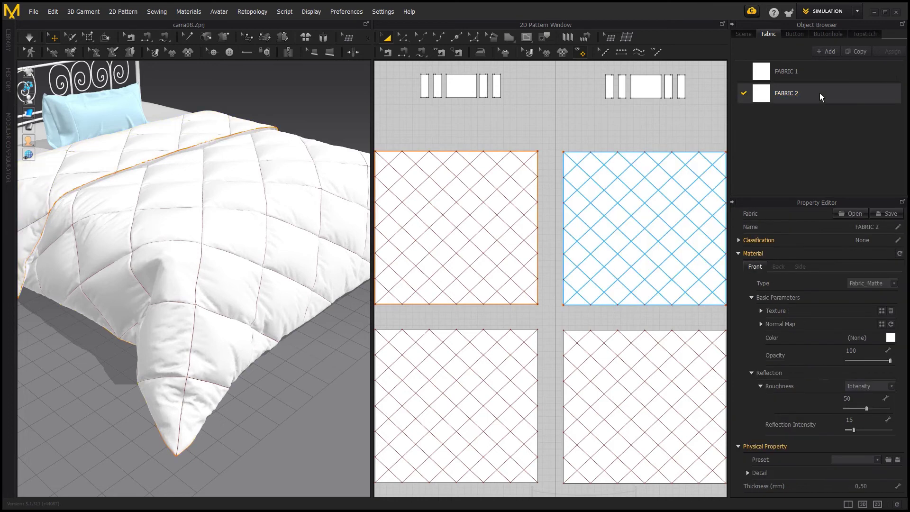
left_click(876, 459)
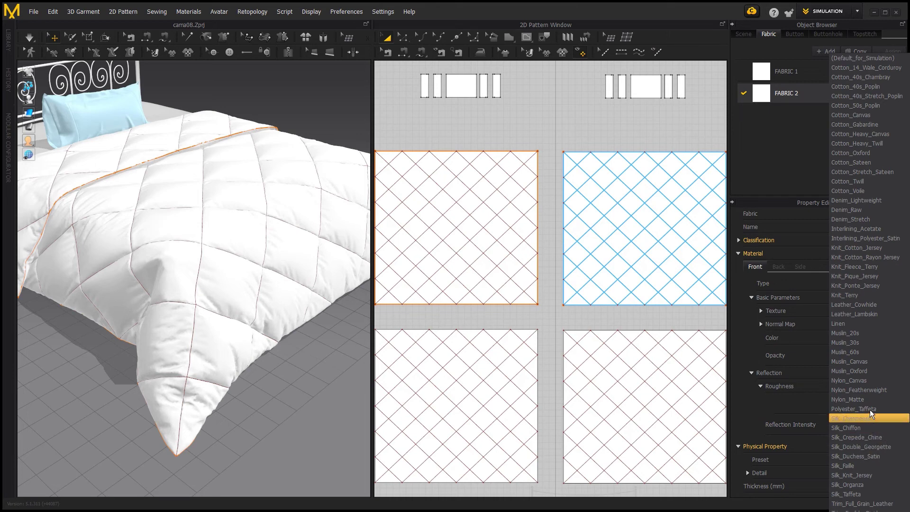
left_click(898, 390)
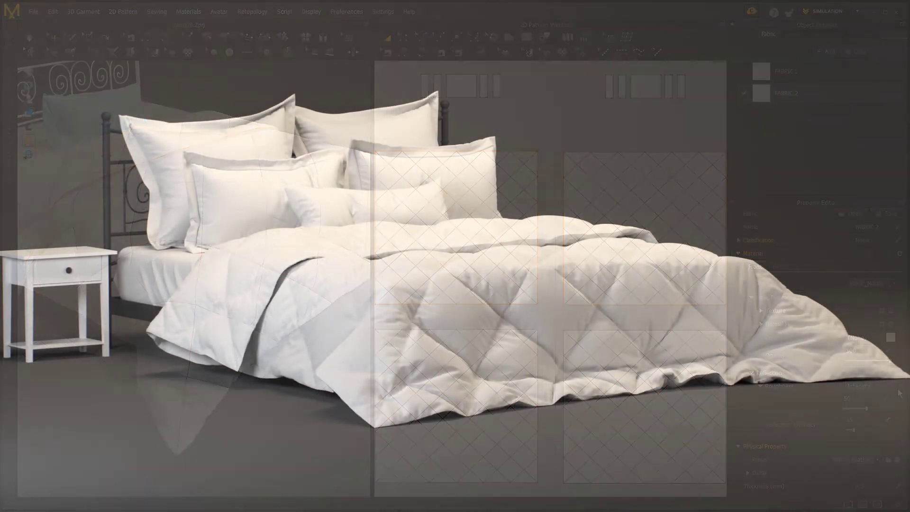